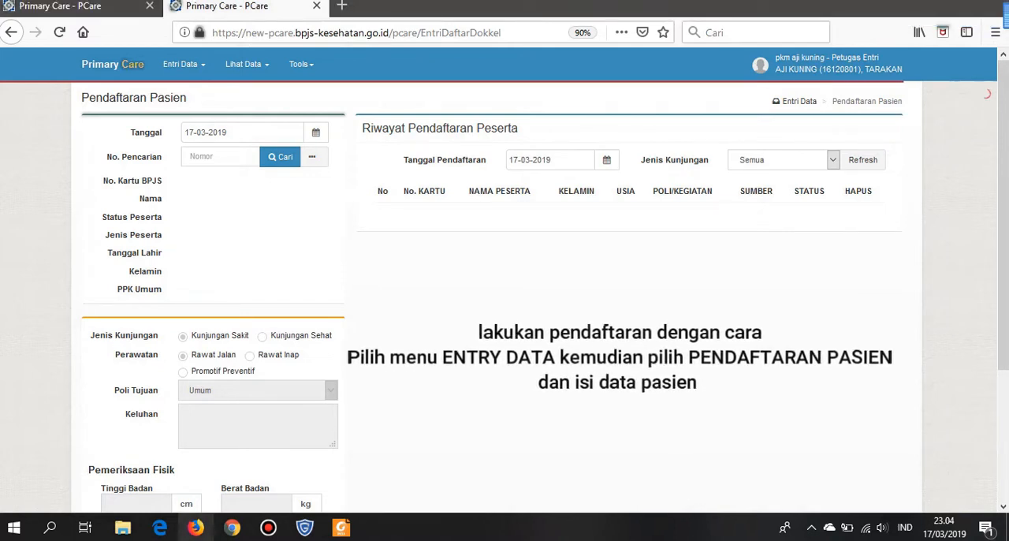
# - Set the patient registration date (Tanggal) to 12-01-2018
pyautogui.click(242, 132)
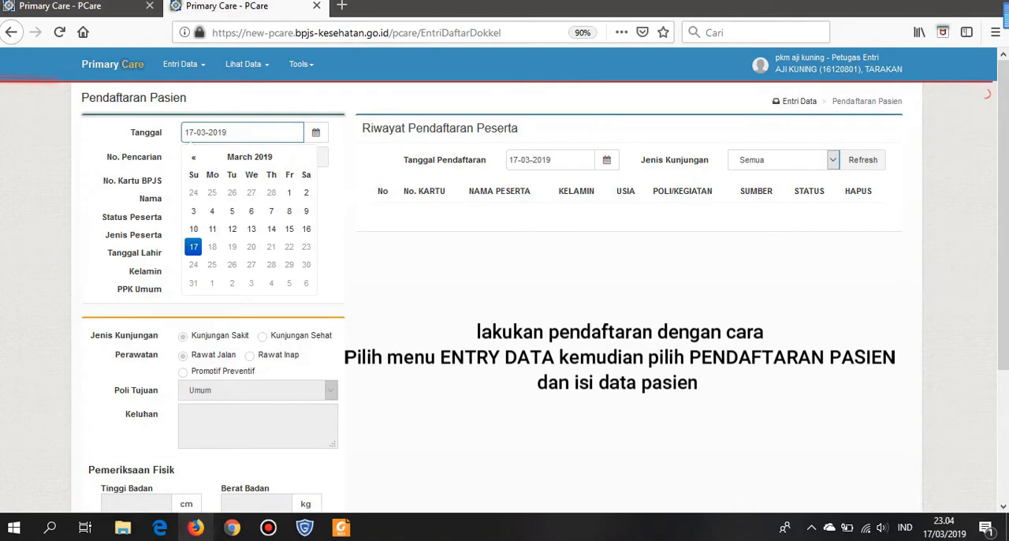
pyautogui.click(194, 157)
pyautogui.click(193, 157)
pyautogui.click(193, 157)
pyautogui.click(193, 157)
pyautogui.click(193, 157)
pyautogui.click(193, 157)
pyautogui.click(193, 157)
pyautogui.click(194, 157)
pyautogui.click(193, 157)
pyautogui.click(193, 157)
pyautogui.click(193, 157)
pyautogui.click(193, 157)
pyautogui.click(193, 157)
pyautogui.click(193, 156)
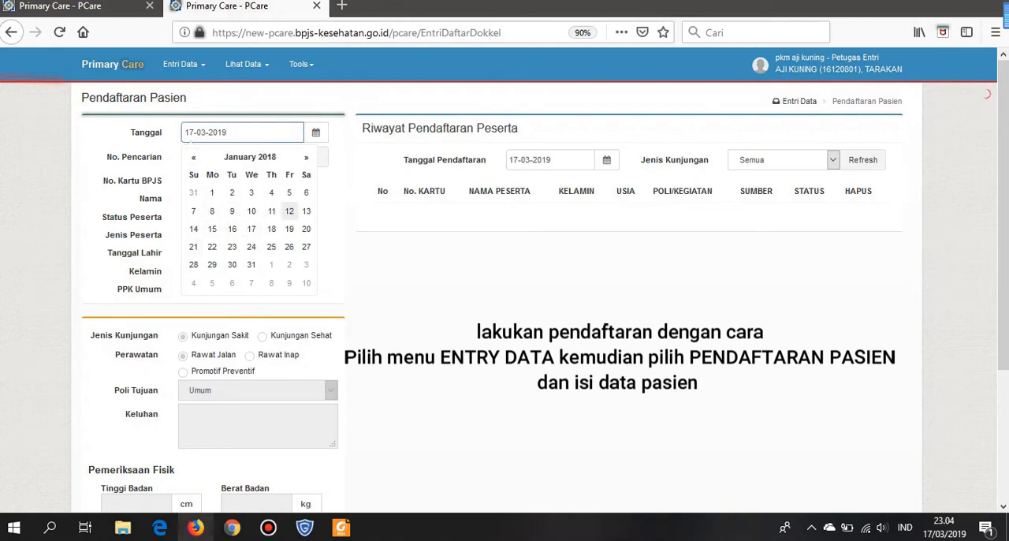
pyautogui.click(290, 211)
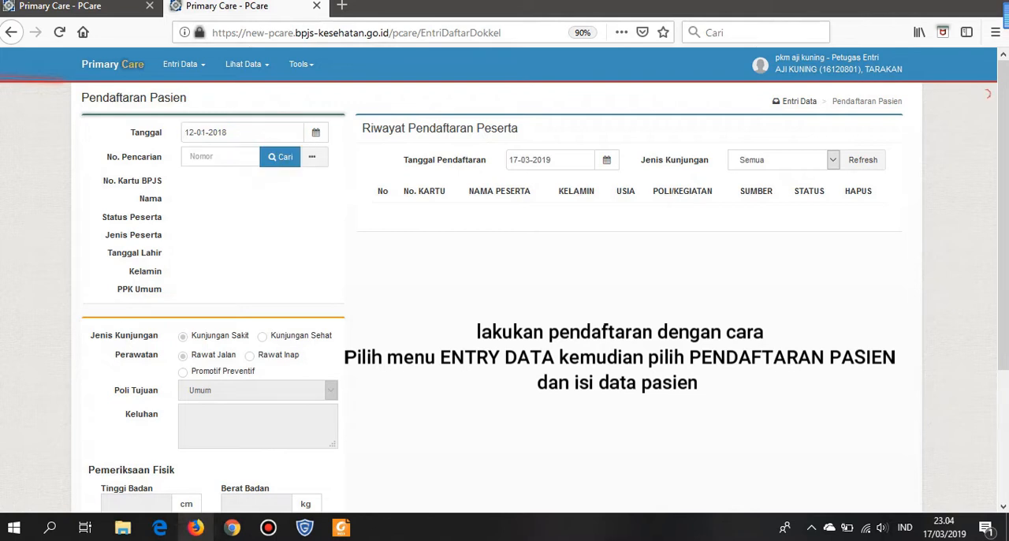
# - Look up the participant by BPJS card number and agree to keep serving them at this facility
pyautogui.click(220, 157)
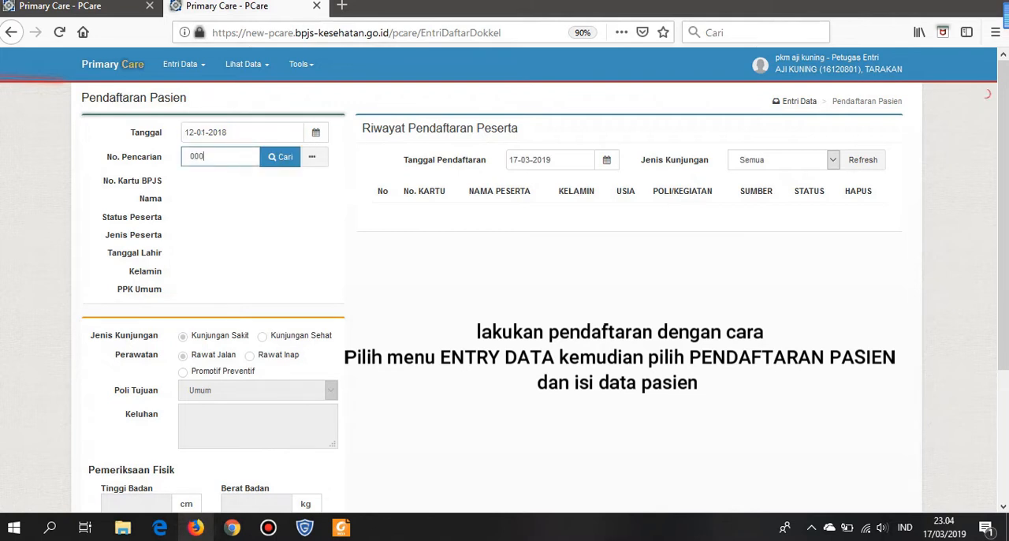
pyautogui.click(280, 157)
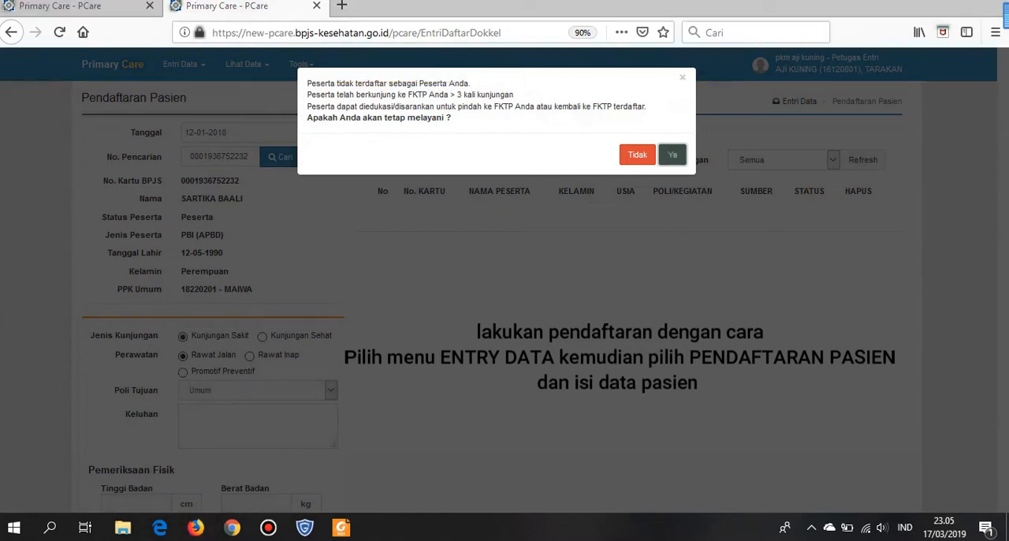
pyautogui.click(672, 155)
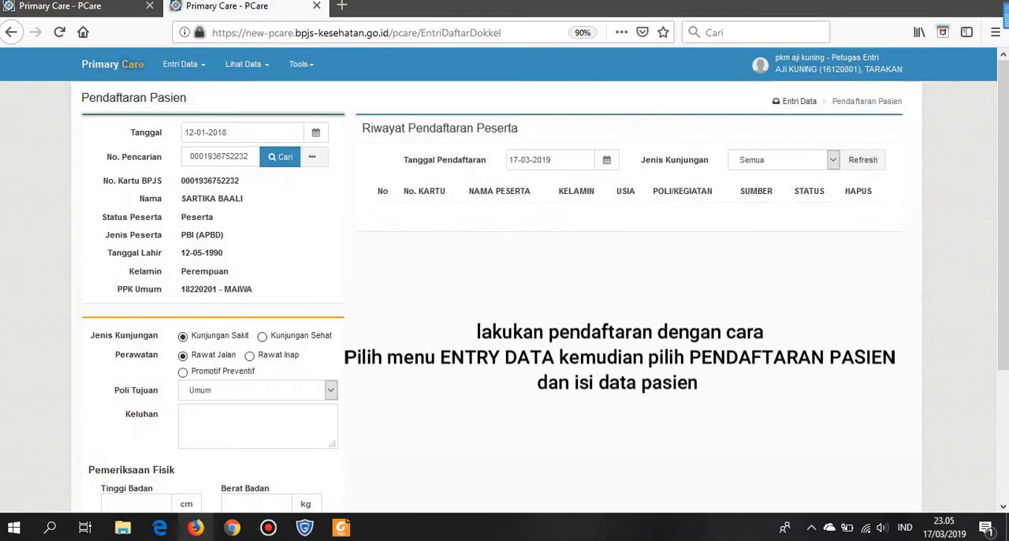
# - Set the visit's care type to Rawat Inap and the destination Poli to Kandungan, leaving Keluhan empty
pyautogui.scroll(-3, 505, 283)
pyautogui.click(250, 213)
pyautogui.click(258, 247)
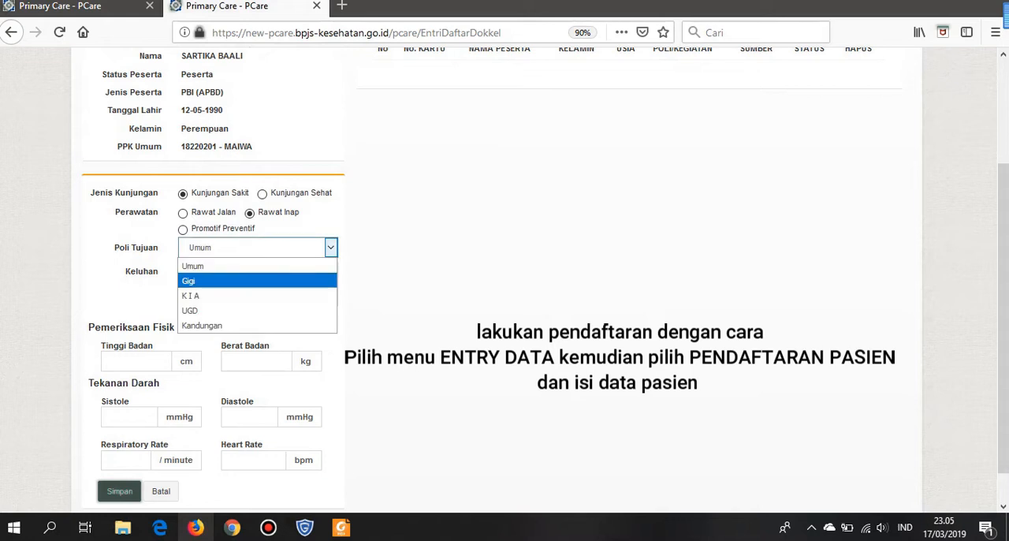
pyautogui.click(258, 326)
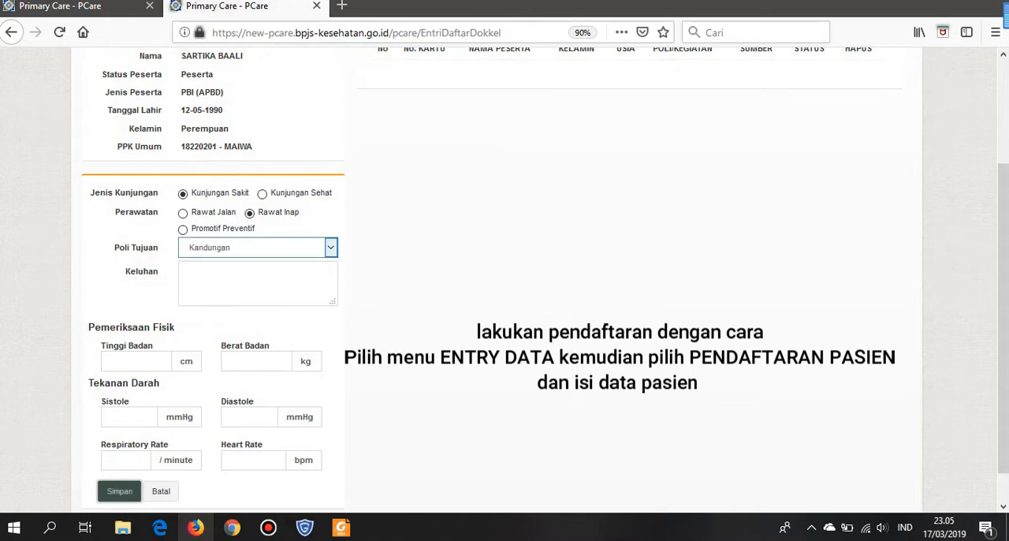
pyautogui.click(257, 284)
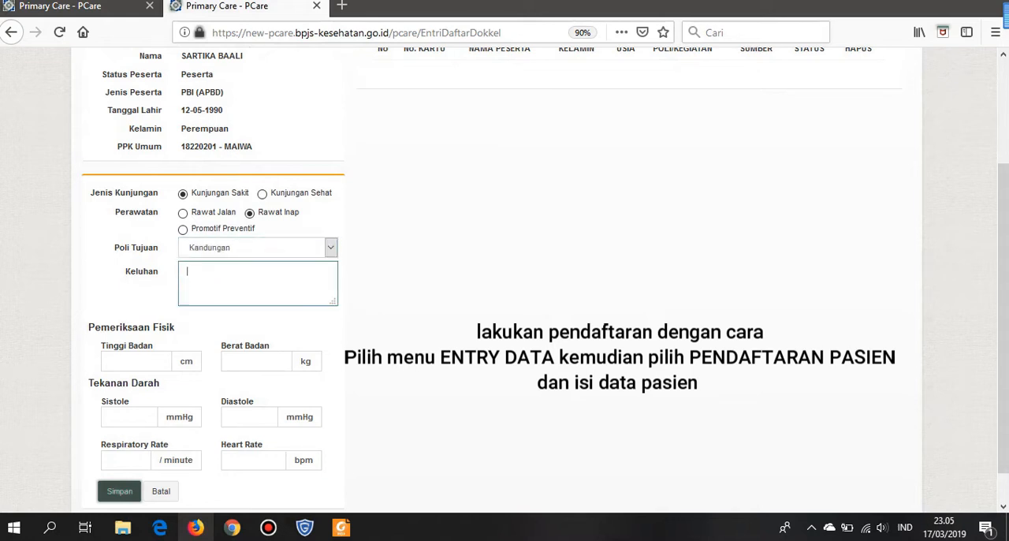
# - Enter the physical examination: height 158 cm, weight 58 kg, and blood pressure 120 over 80 mmHg
pyautogui.click(135, 362)
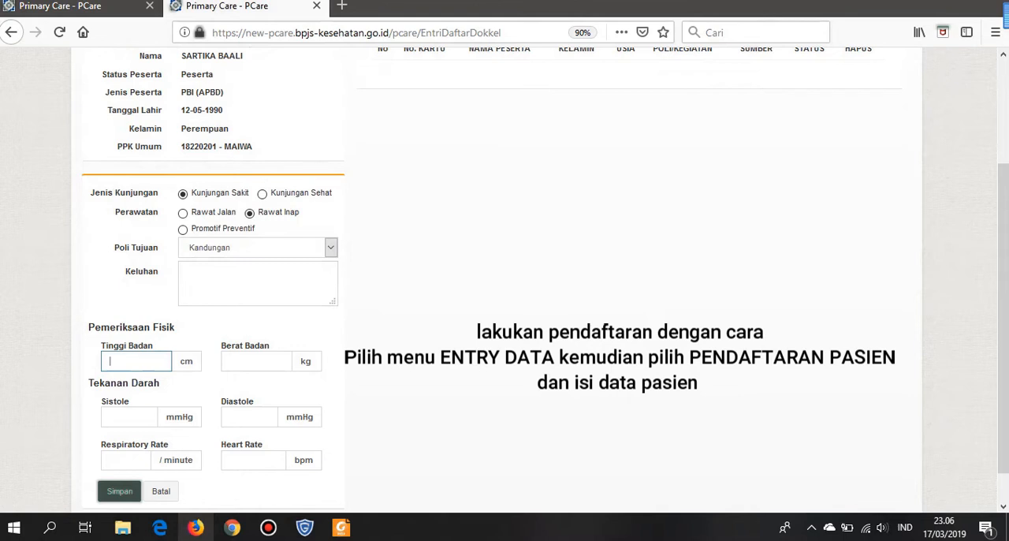
pyautogui.write('158')
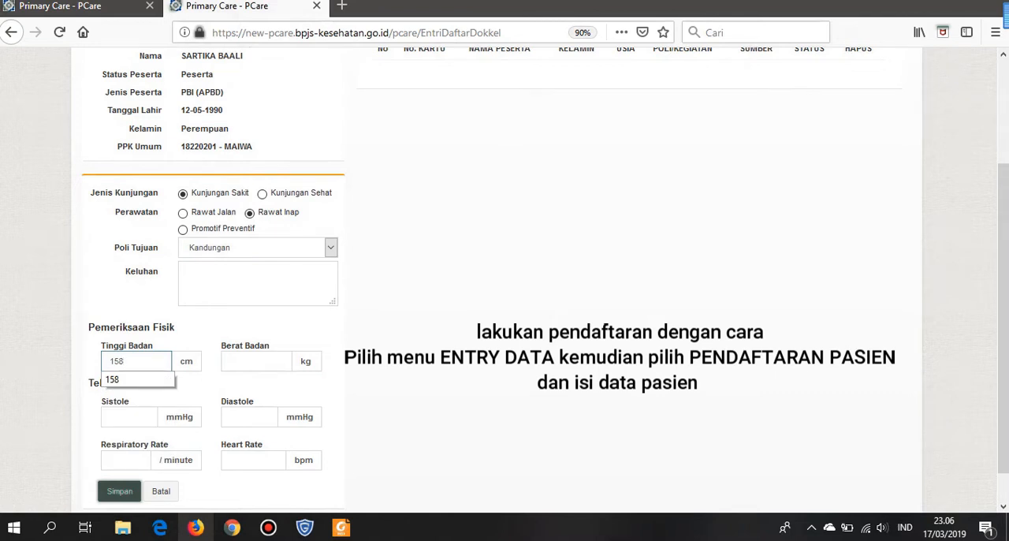
pyautogui.press('Tab')
pyautogui.write('58')
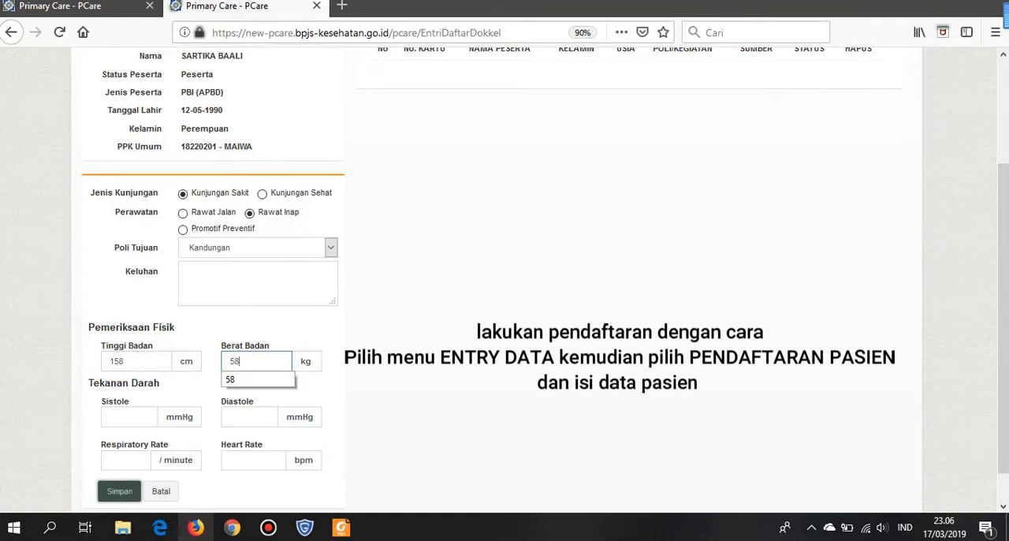
pyautogui.press('Tab')
pyautogui.write('120')
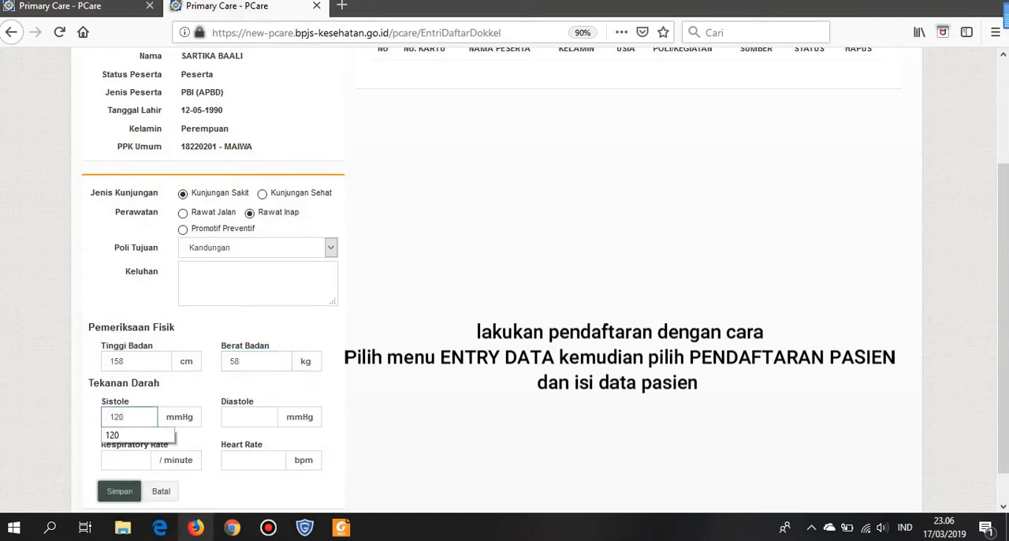
pyautogui.press('Tab')
pyautogui.write('80')
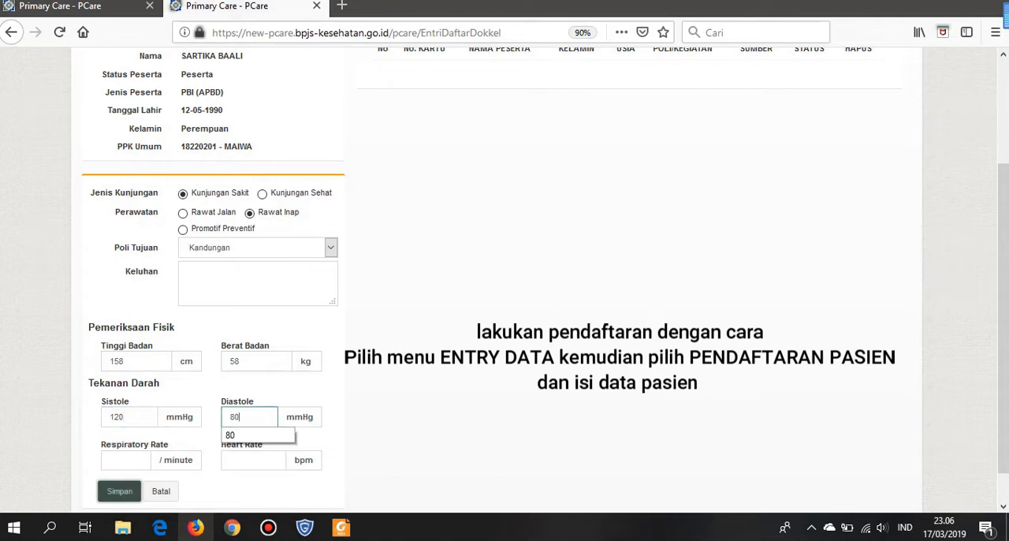
# - Enter a respiratory rate of 20 per minute and a heart rate of 84 bpm, and save the registration
pyautogui.scroll(-2, 505, 280)
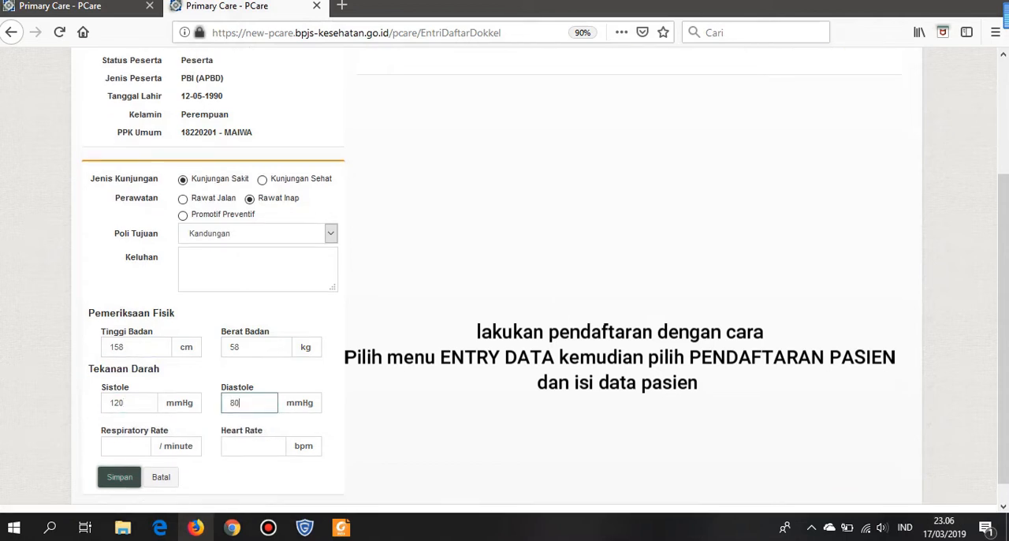
pyautogui.click(110, 423)
pyautogui.write('20')
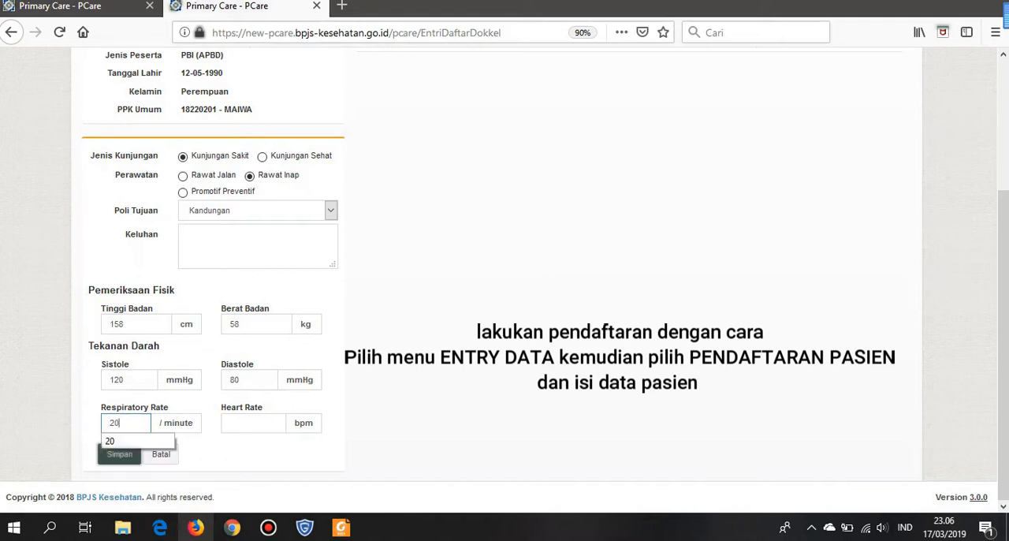
pyautogui.click(251, 424)
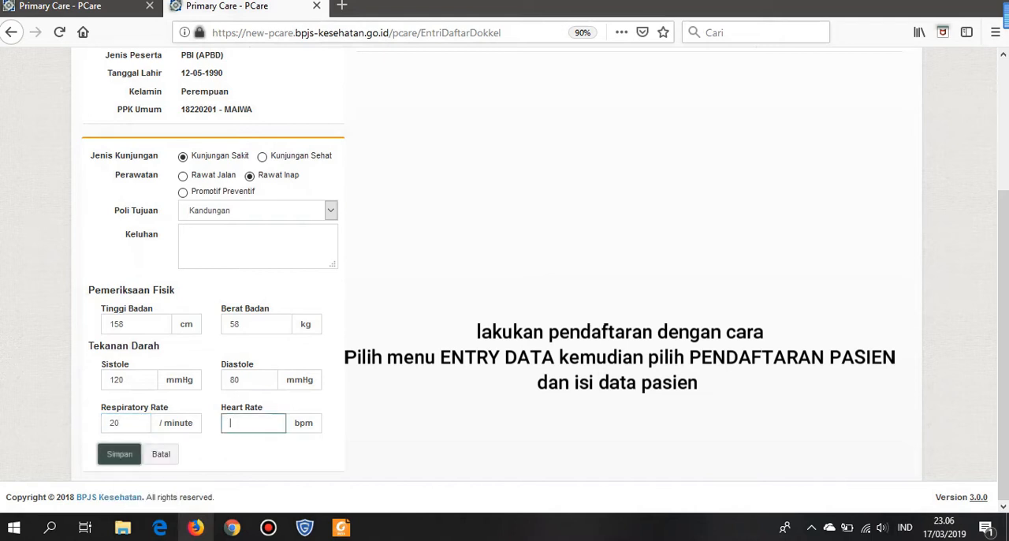
pyautogui.write('84')
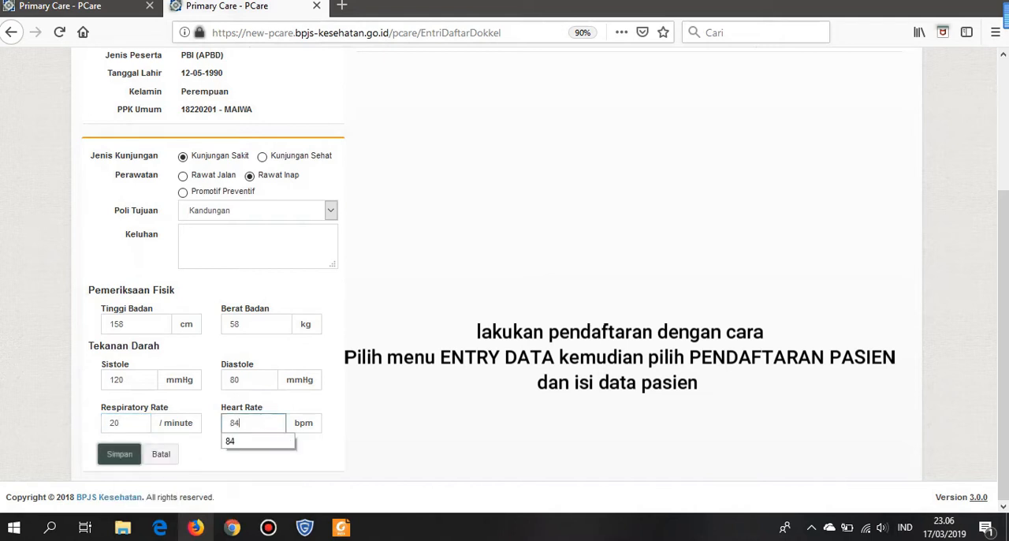
pyautogui.press('Escape')
pyautogui.click(119, 454)
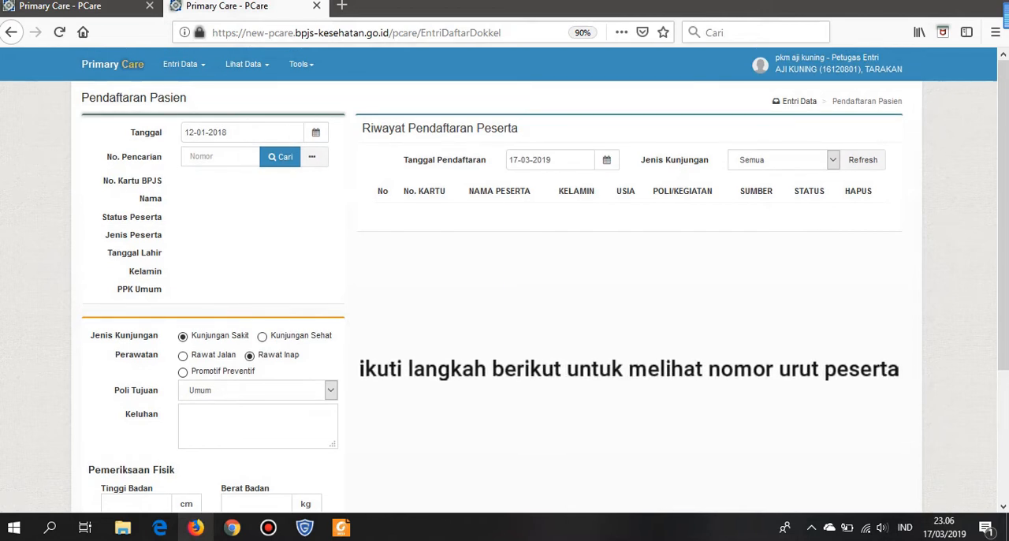
# - Set the registration history's Tanggal Pendaftaran to 12-01-2018 and refresh the participant list
pyautogui.click(554, 160)
pyautogui.click(517, 184)
pyautogui.click(517, 184)
pyautogui.click(518, 184)
pyautogui.click(518, 183)
pyautogui.click(517, 183)
pyautogui.click(518, 184)
pyautogui.click(518, 184)
pyautogui.click(517, 184)
pyautogui.click(517, 184)
pyautogui.click(517, 184)
pyautogui.click(517, 184)
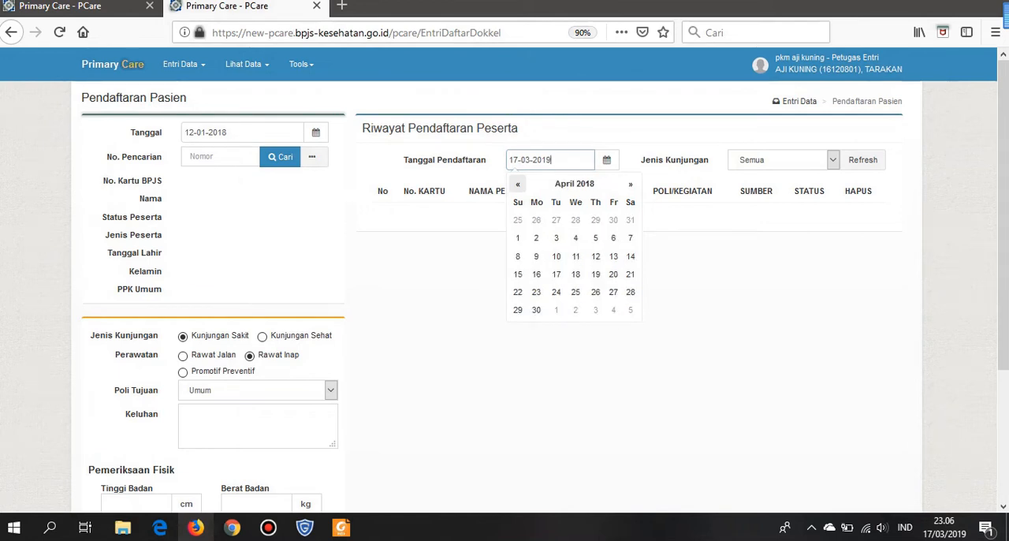
pyautogui.click(518, 183)
pyautogui.click(517, 184)
pyautogui.click(517, 184)
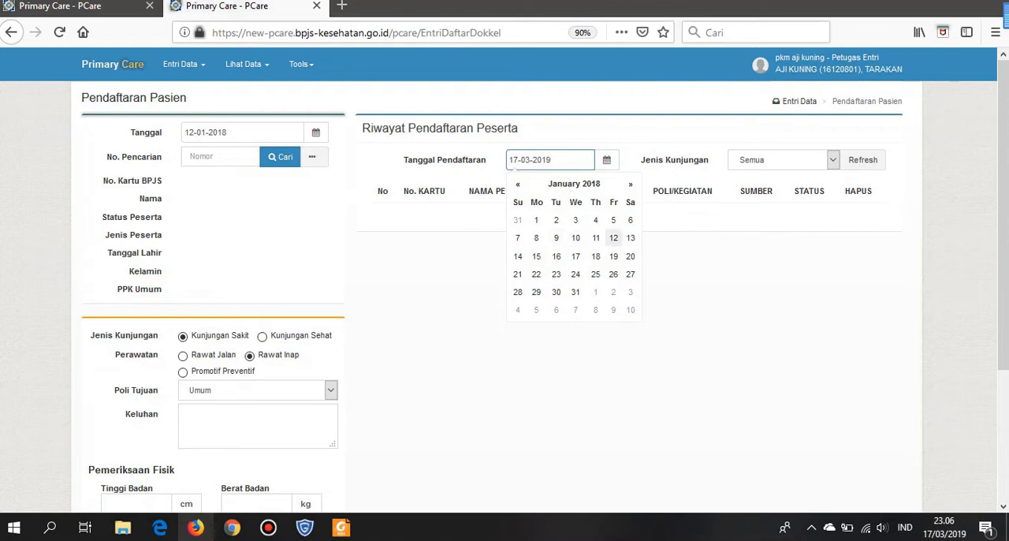
pyautogui.click(613, 237)
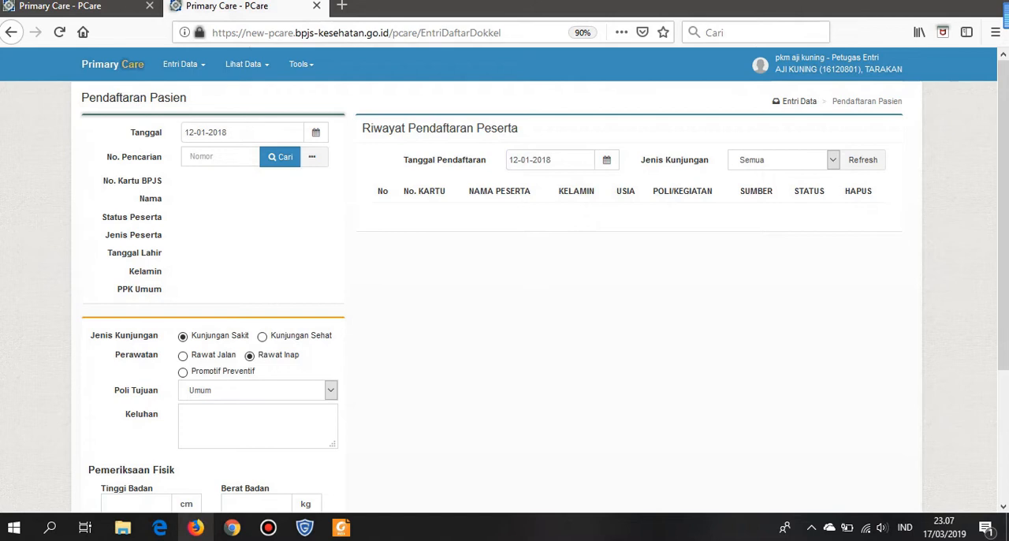
pyautogui.click(863, 160)
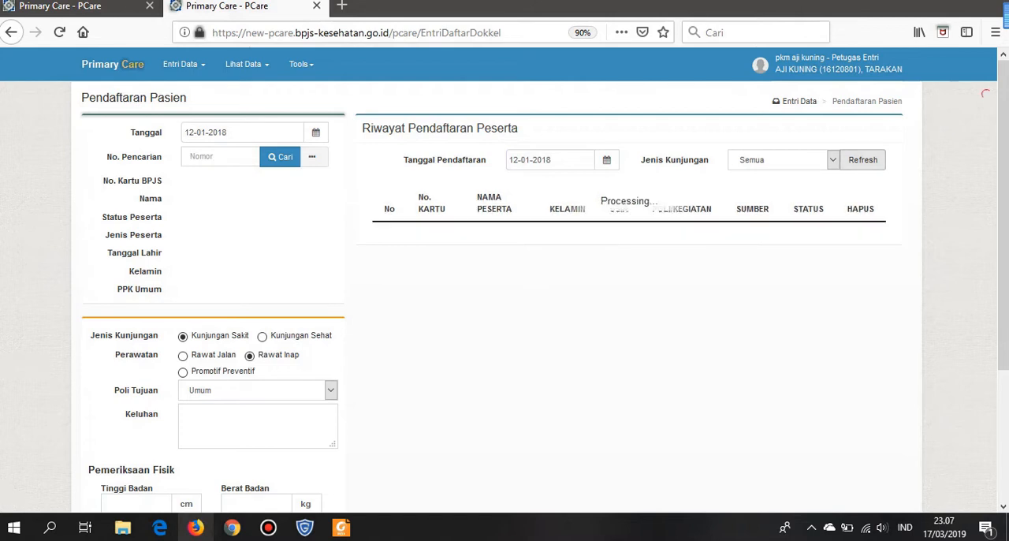
# - Select the newly registered Kandungan (INAP) patient's row in the history to check the queue number
pyautogui.scroll(-5, 505, 281)
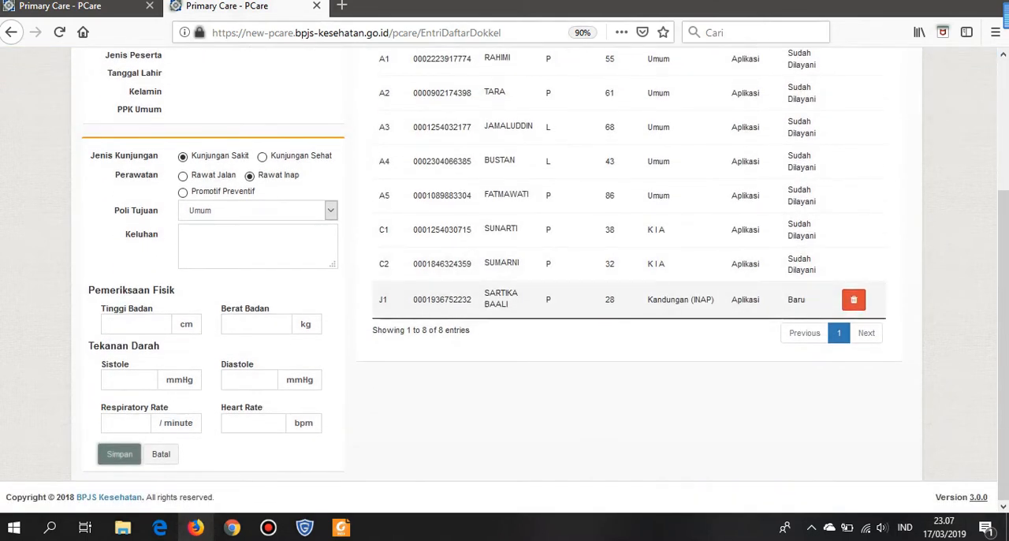
pyautogui.click(504, 300)
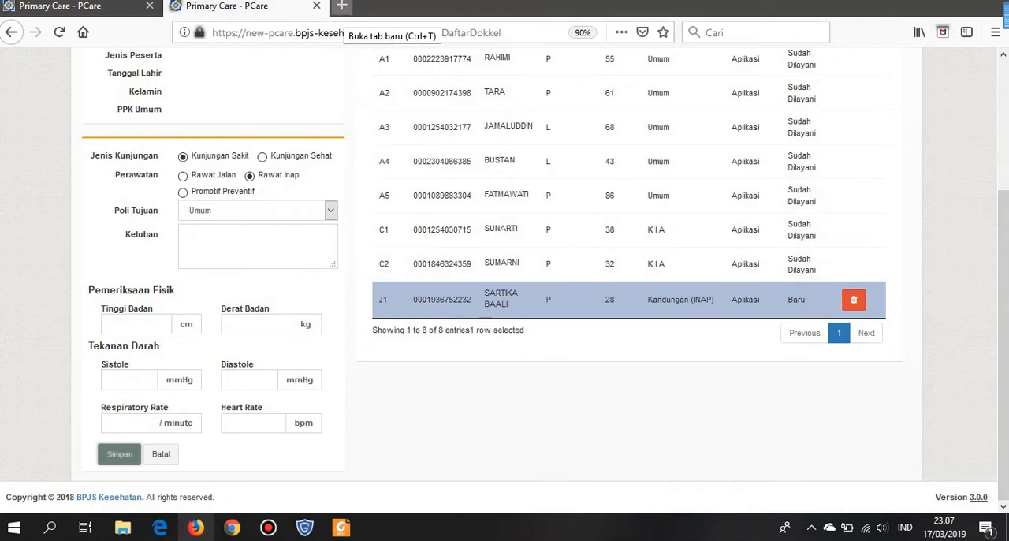
pyautogui.scroll(2, 505, 281)
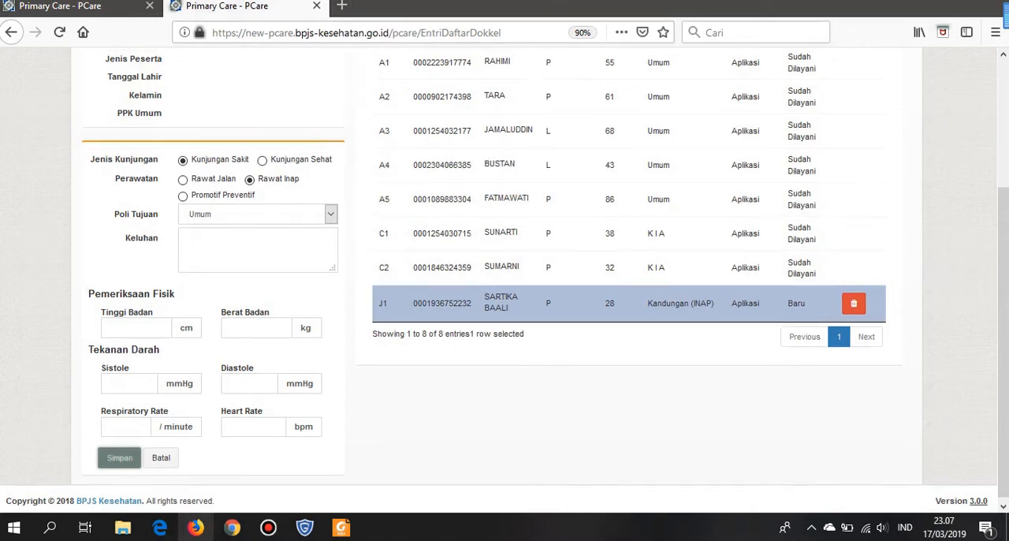
# - Open PCare in a new browser tab and go to the Pelayanan Pasien entry page
pyautogui.click(341, 6)
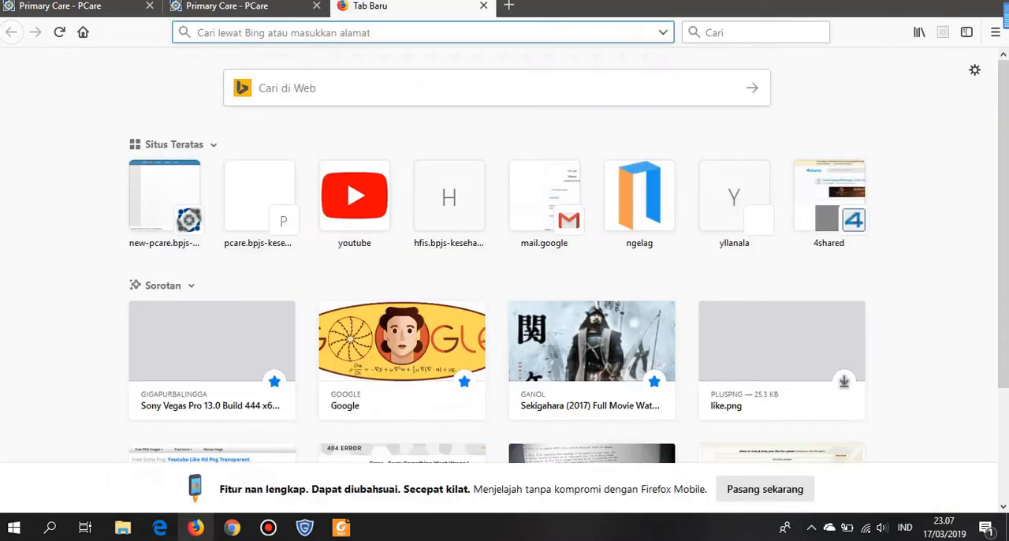
pyautogui.write('new-pcare.bpjs-kesehatan.go.id/')
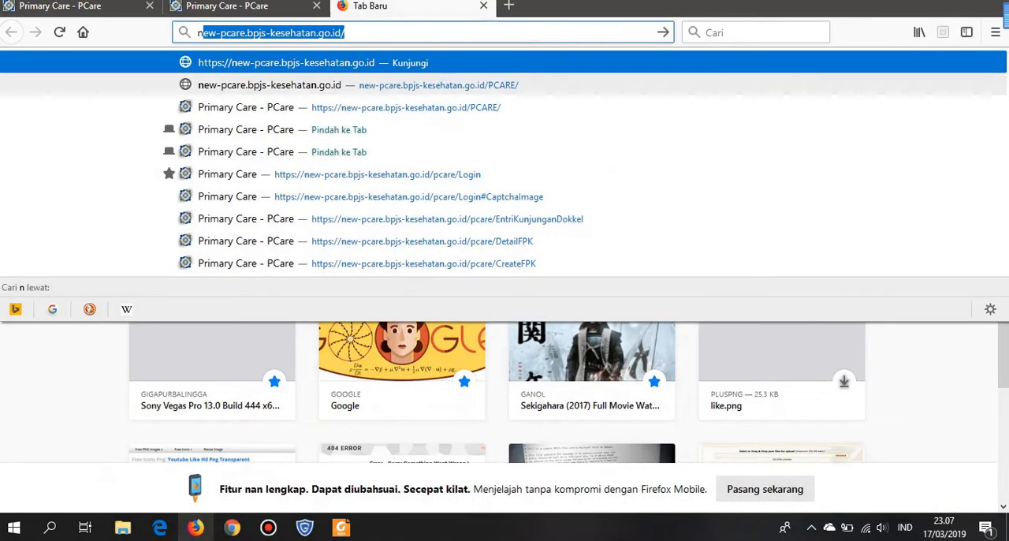
pyautogui.press('Return')
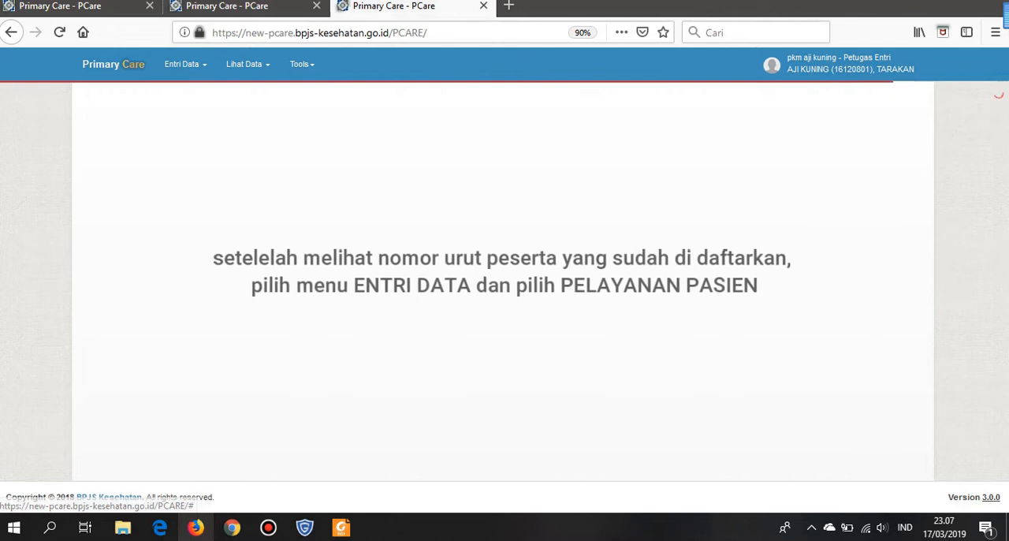
pyautogui.click(185, 64)
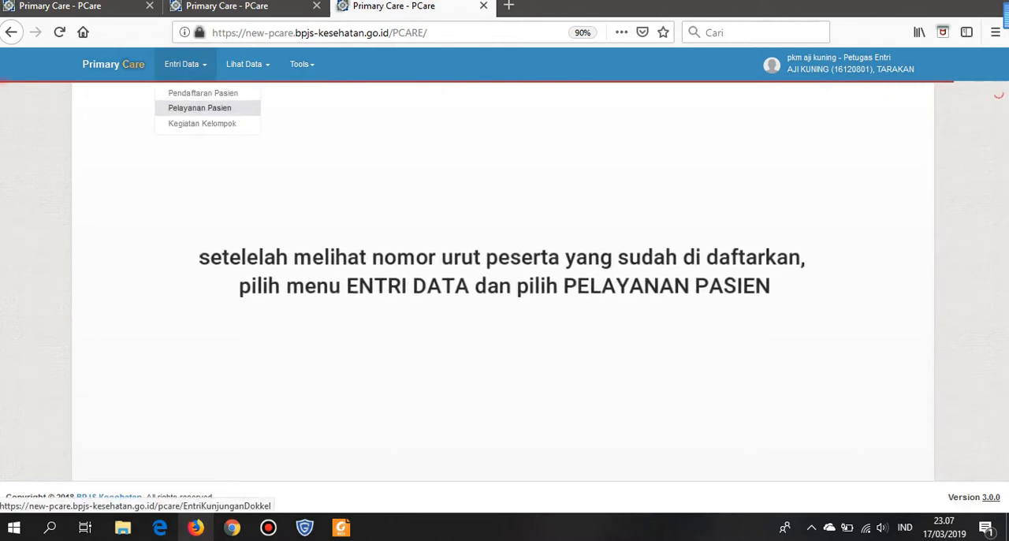
pyautogui.click(200, 108)
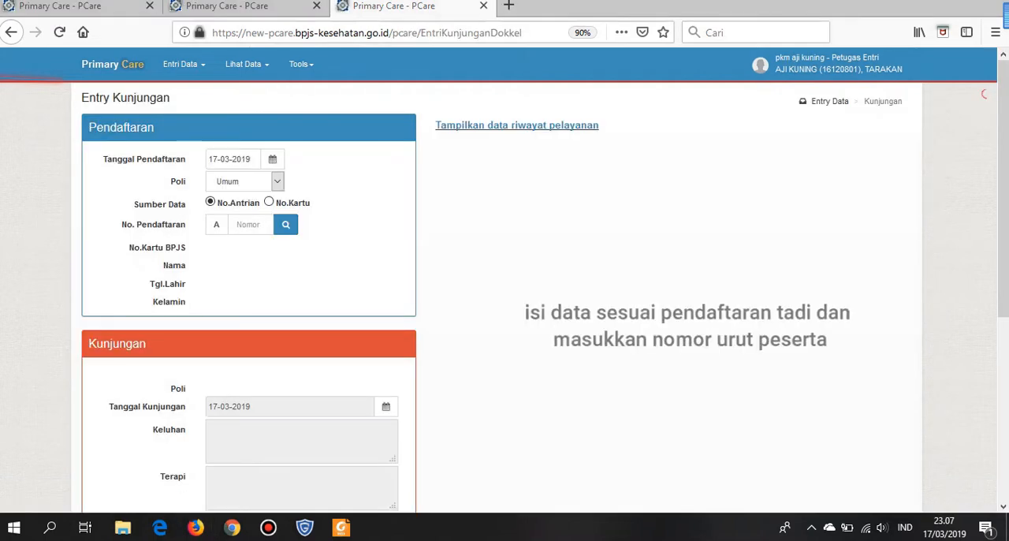
# - Set the visit entry's Tanggal Pendaftaran to 12-01-2018
pyautogui.click(234, 159)
pyautogui.click(217, 183)
pyautogui.click(217, 183)
pyautogui.click(216, 183)
pyautogui.click(217, 183)
pyautogui.click(217, 183)
pyautogui.click(216, 183)
pyautogui.click(217, 183)
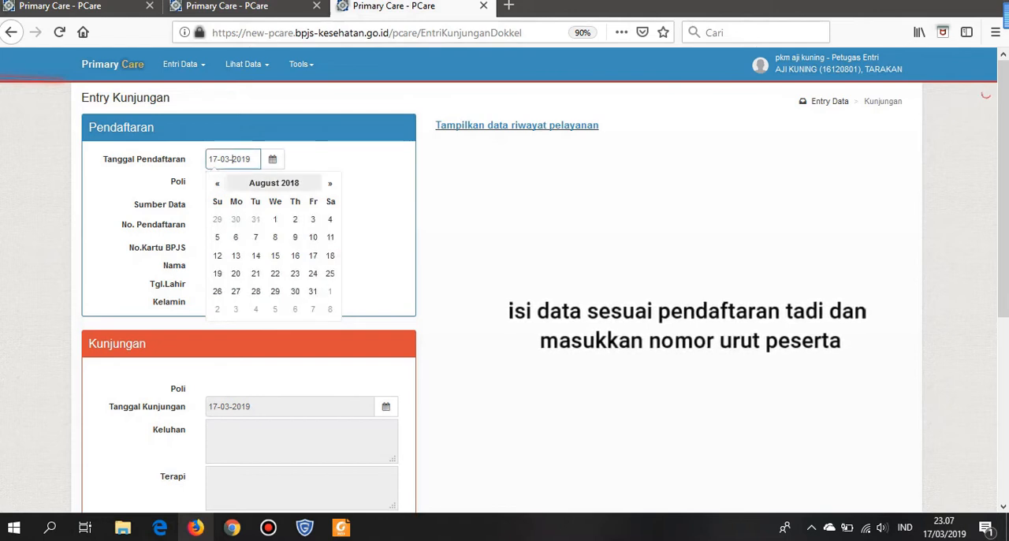
pyautogui.click(329, 183)
pyautogui.click(330, 183)
pyautogui.click(330, 183)
pyautogui.click(330, 183)
pyautogui.click(216, 183)
pyautogui.click(217, 183)
pyautogui.click(217, 183)
pyautogui.click(216, 183)
pyautogui.click(217, 183)
pyautogui.click(217, 183)
pyautogui.click(216, 183)
pyautogui.click(216, 183)
pyautogui.click(217, 183)
pyautogui.click(217, 183)
pyautogui.click(217, 183)
pyautogui.click(217, 183)
pyautogui.click(329, 183)
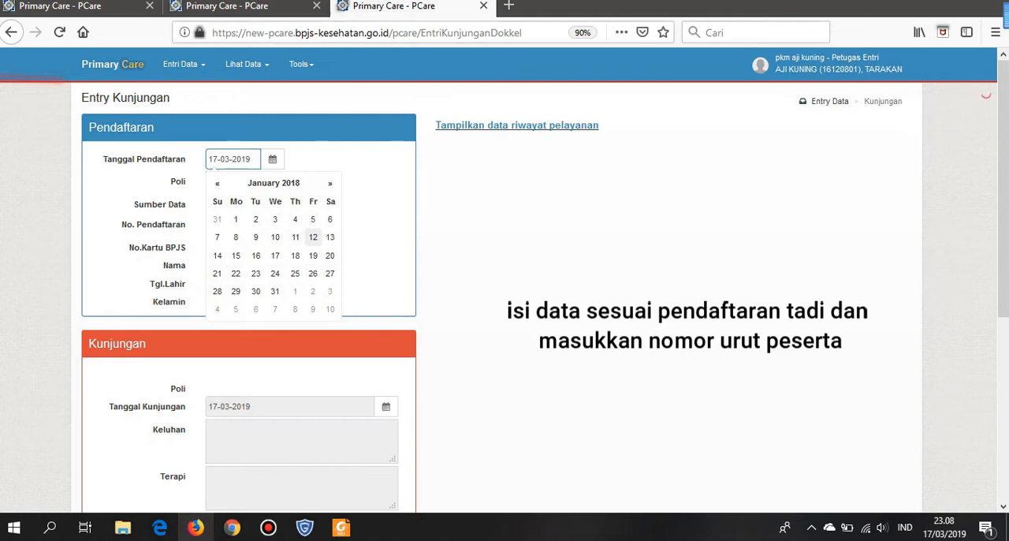
pyautogui.click(314, 237)
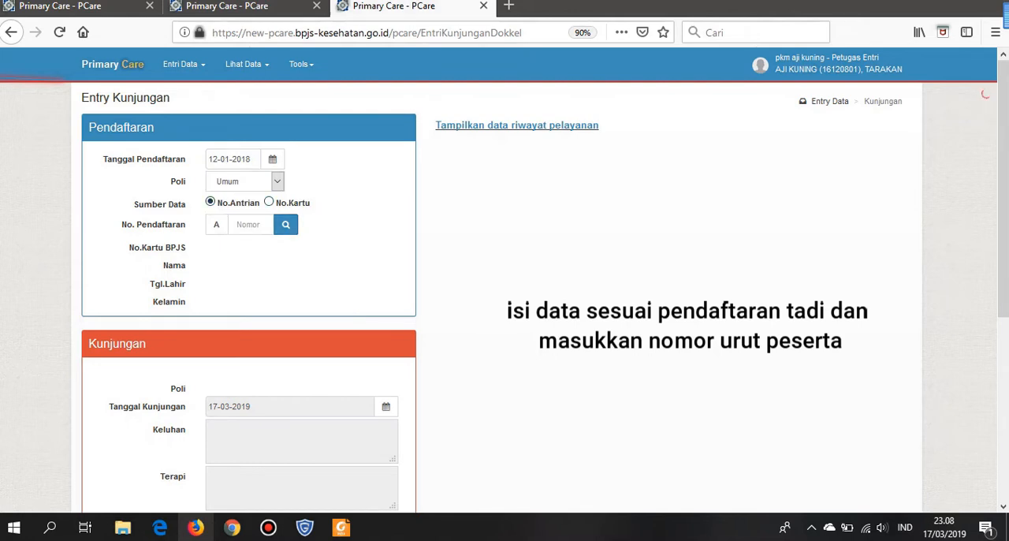
# - Look up the registered patient in Poli Kandungan by queue number 1 to load the visit form
pyautogui.click(277, 181)
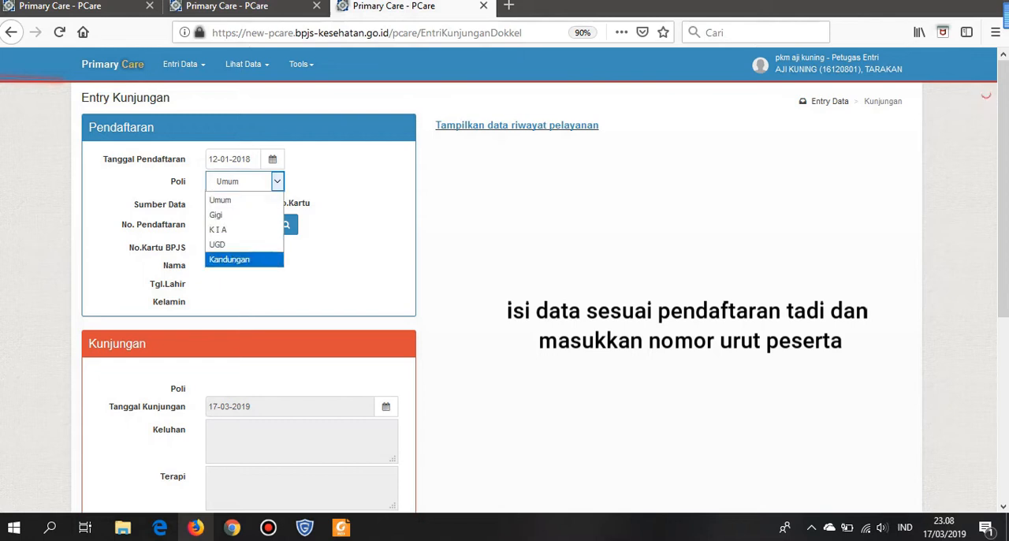
pyautogui.click(237, 259)
pyautogui.click(249, 225)
pyautogui.write('1')
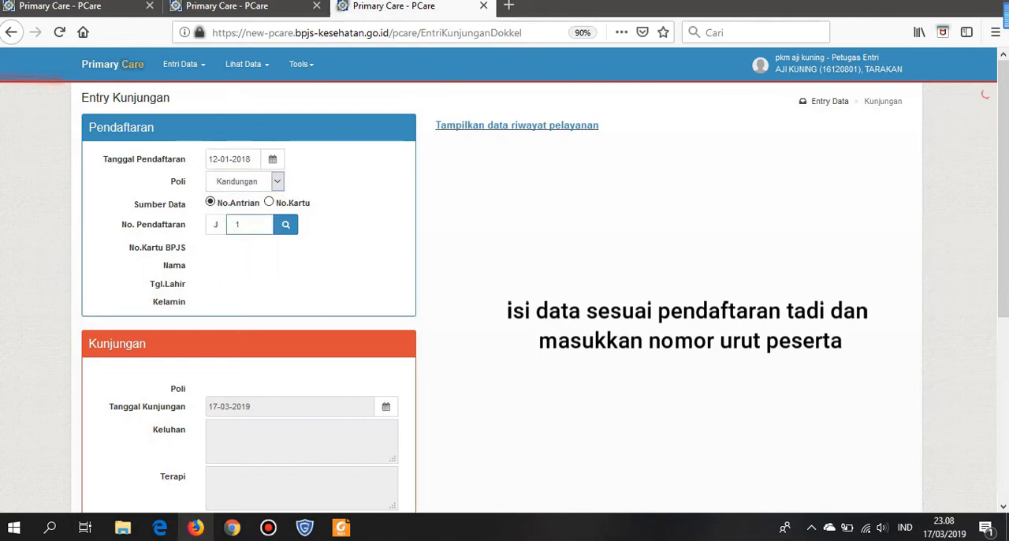
pyautogui.click(285, 224)
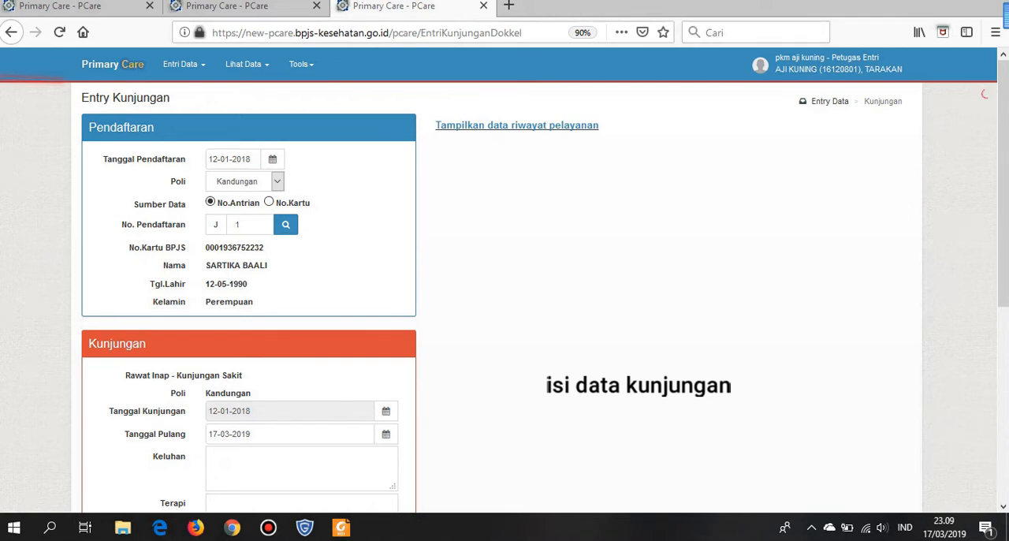
# - Set the visit's Tanggal Pulang to 13-01-2018
pyautogui.click(276, 433)
pyautogui.scroll(-5, 275, 332)
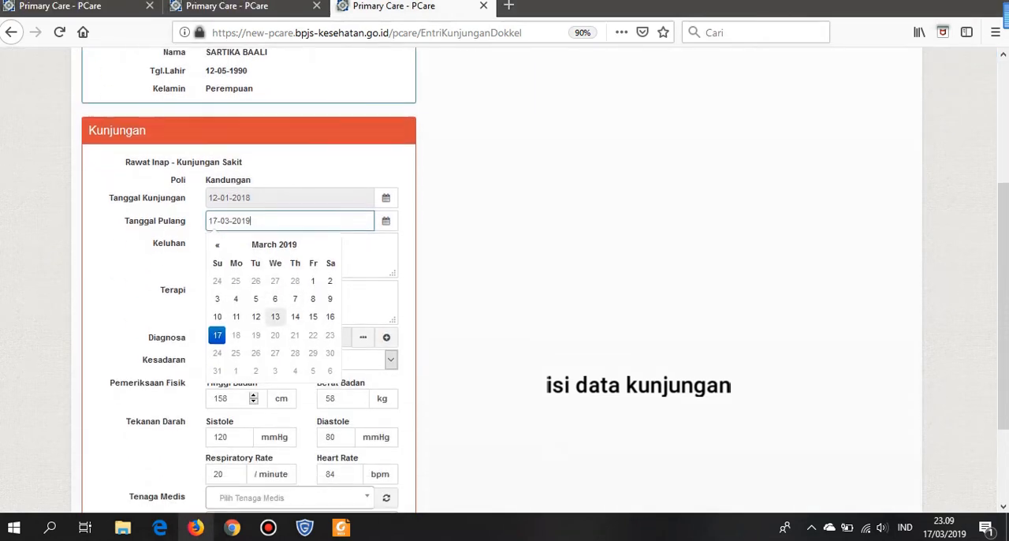
pyautogui.click(218, 244)
pyautogui.click(218, 244)
pyautogui.doubleClick(217, 245)
pyautogui.tripleClick(218, 244)
pyautogui.doubleClick(218, 244)
pyautogui.doubleClick(218, 244)
pyautogui.doubleClick(218, 245)
pyautogui.click(217, 244)
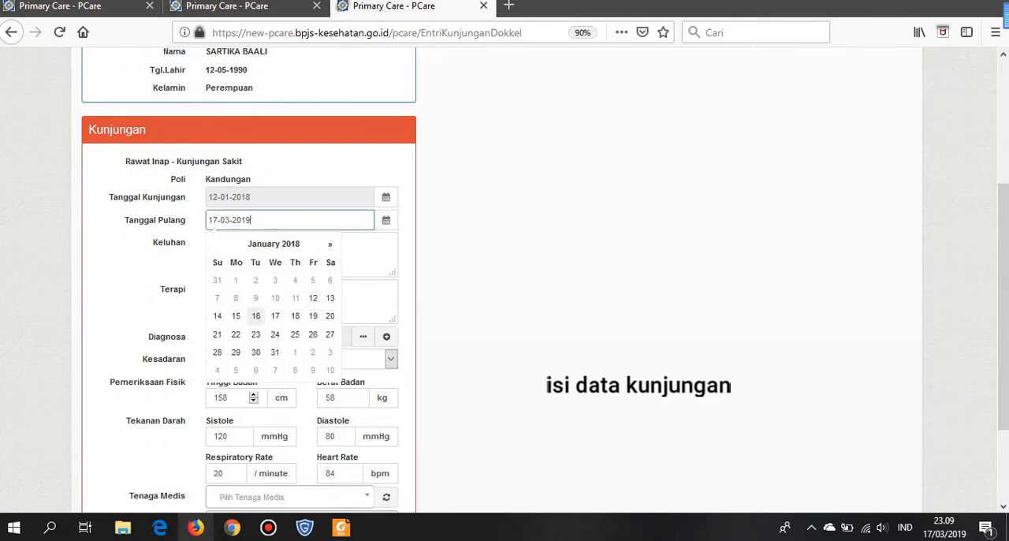
pyautogui.click(330, 298)
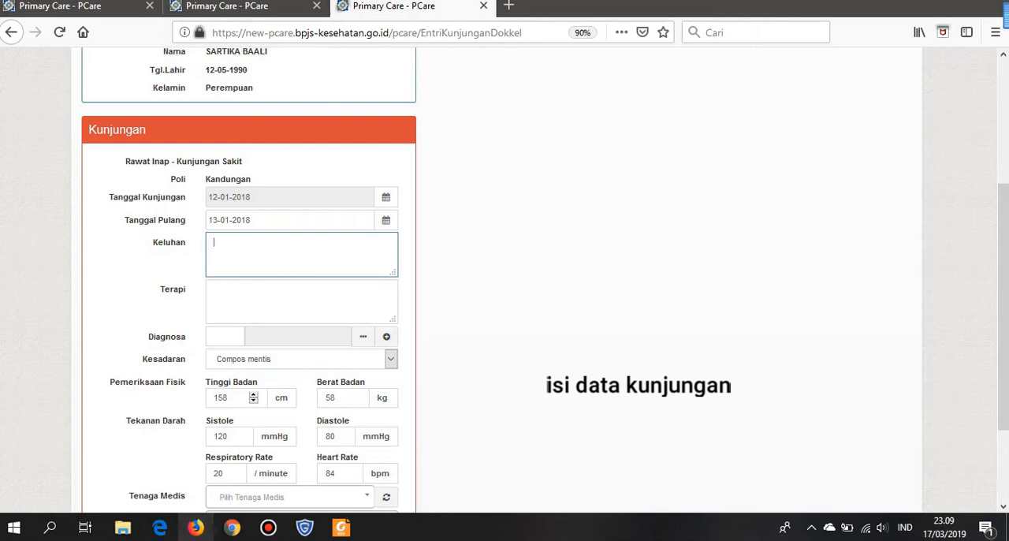
# - Fill Keluhan and Terapi with "-" and enter z39 as the Diagnosa code
pyautogui.click(214, 289)
pyautogui.write('-')
pyautogui.press('Tab')
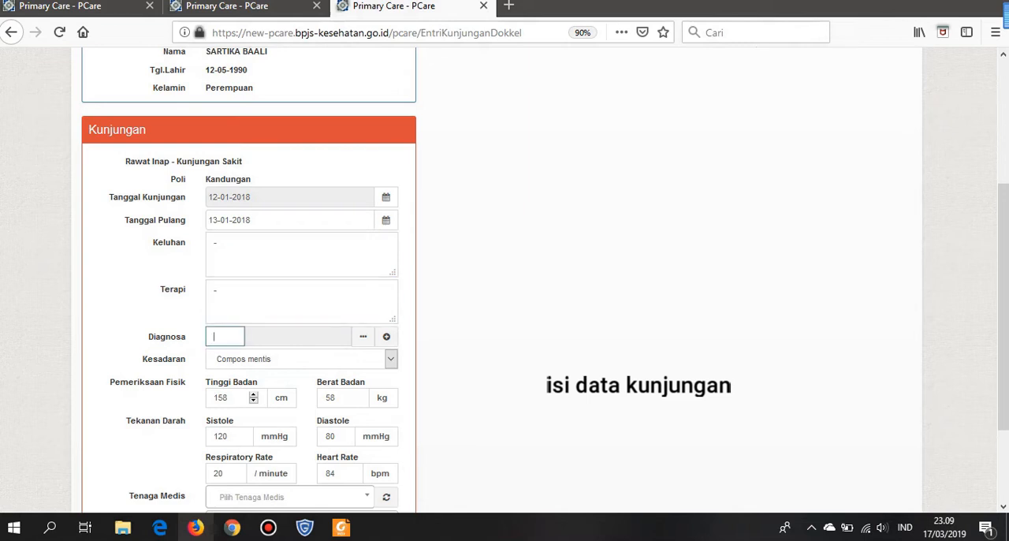
pyautogui.write('z39')
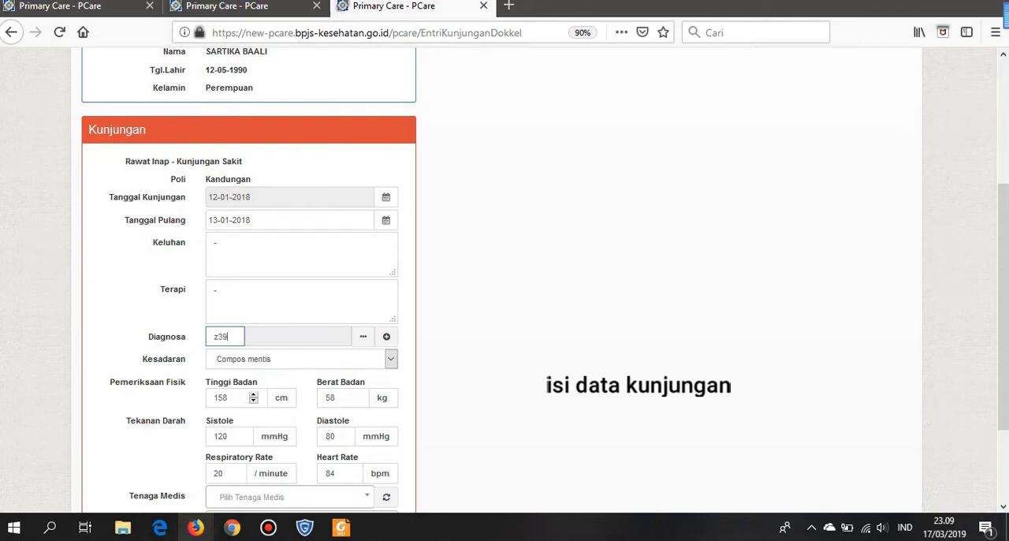
pyautogui.press('Tab')
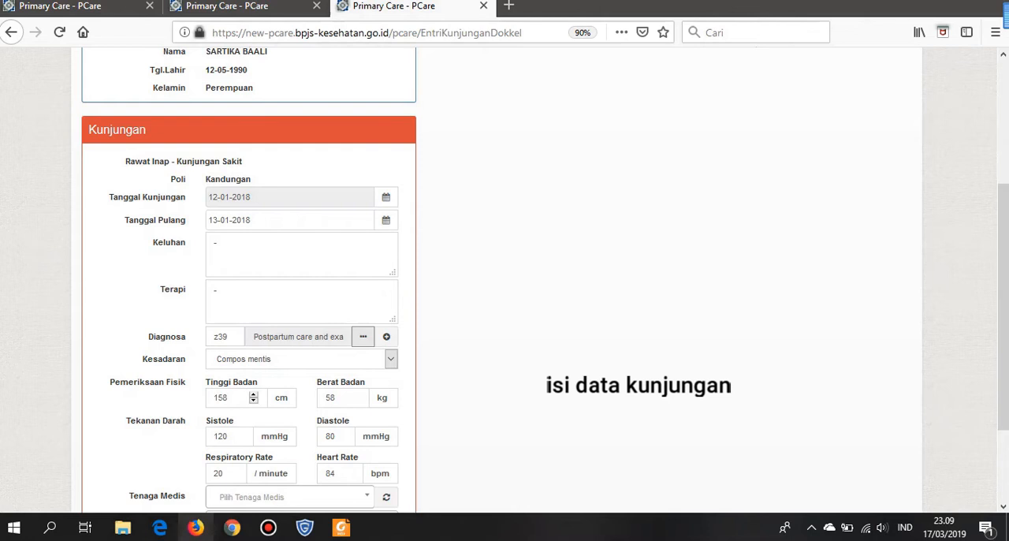
# - Choose the fourth midwife in the Bidan group as the visit's Tenaga Medis
pyautogui.scroll(-3, 504, 276)
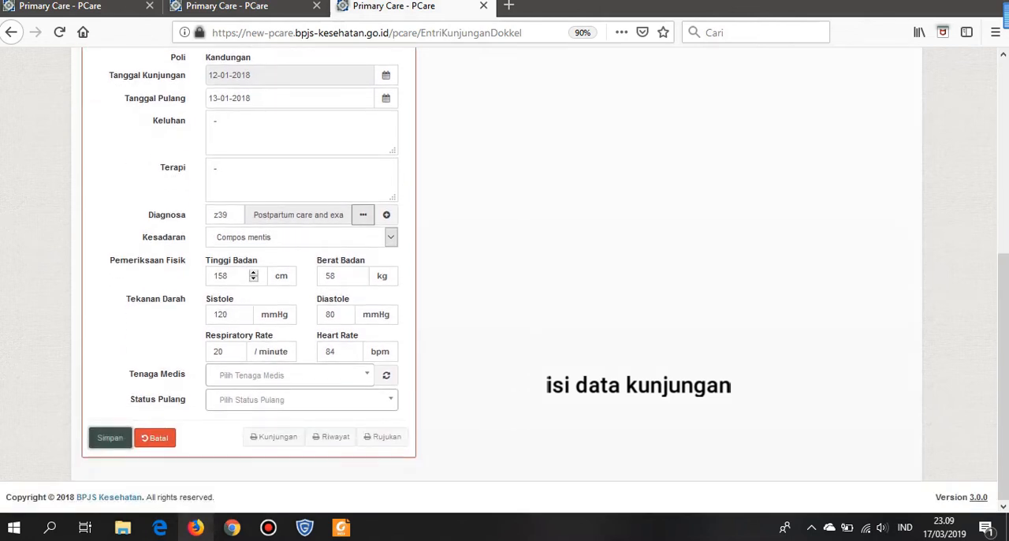
pyautogui.click(285, 375)
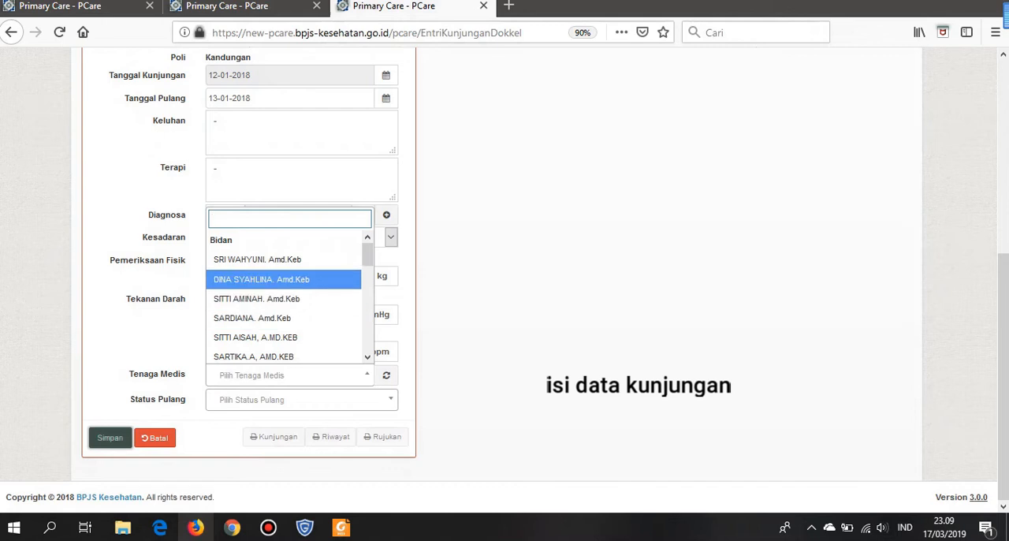
pyautogui.press('Down')
pyautogui.press('Down')
pyautogui.press('Down')
pyautogui.press('Down')
pyautogui.press('Down')
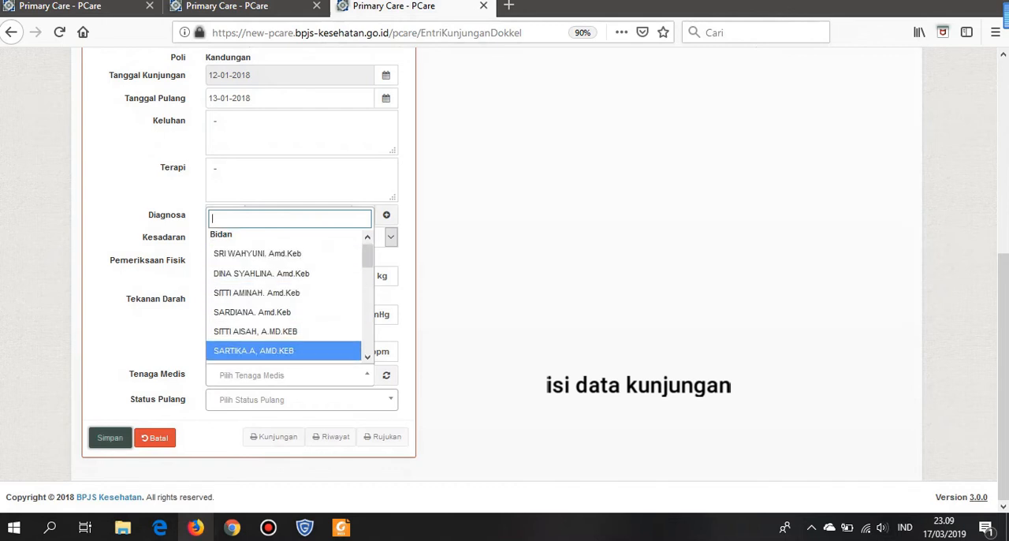
pyautogui.press('Up')
pyautogui.press('Up')
pyautogui.press('Up')
pyautogui.press('Return')
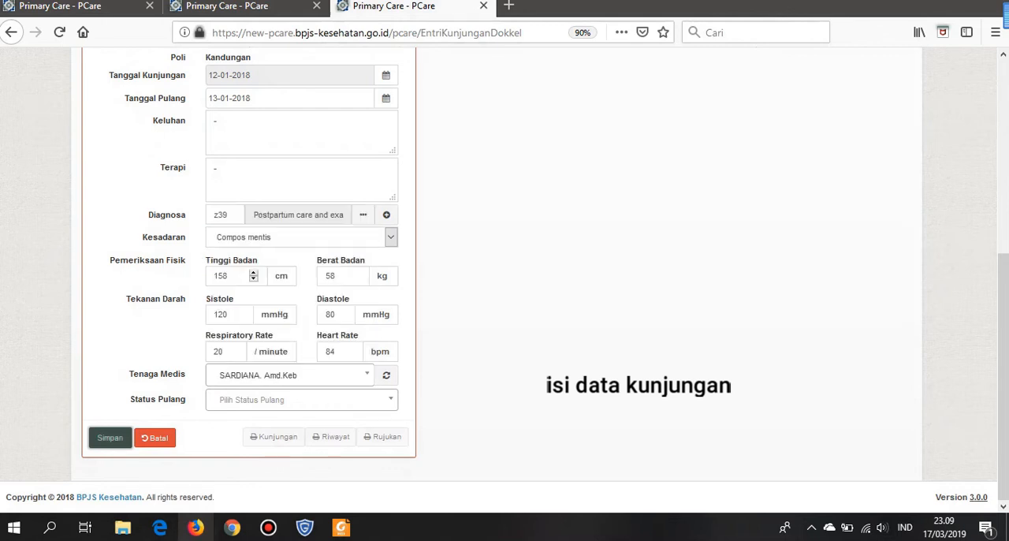
# - Set Status Pulang to Sembuh, review the visit form, and save the visit
pyautogui.click(302, 399)
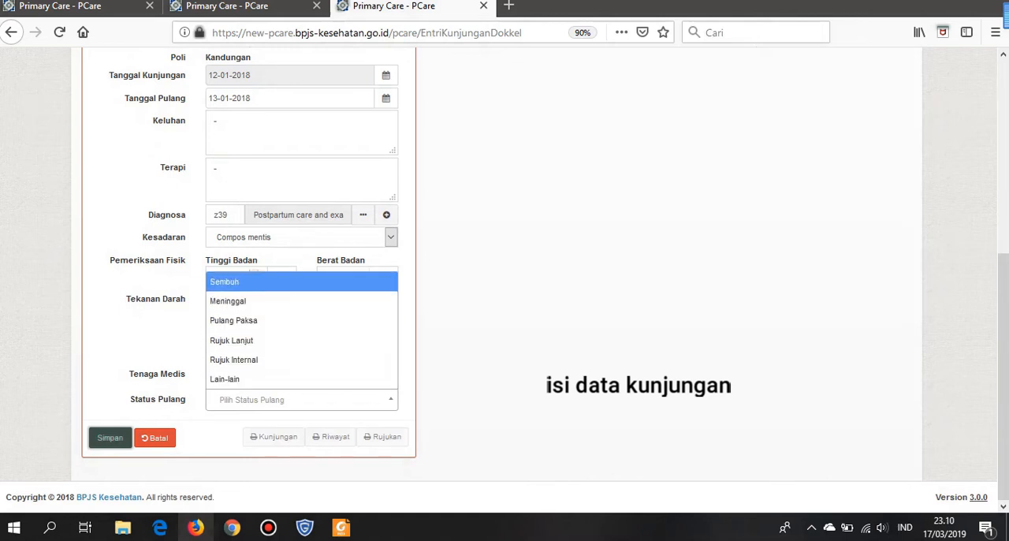
pyautogui.press('Return')
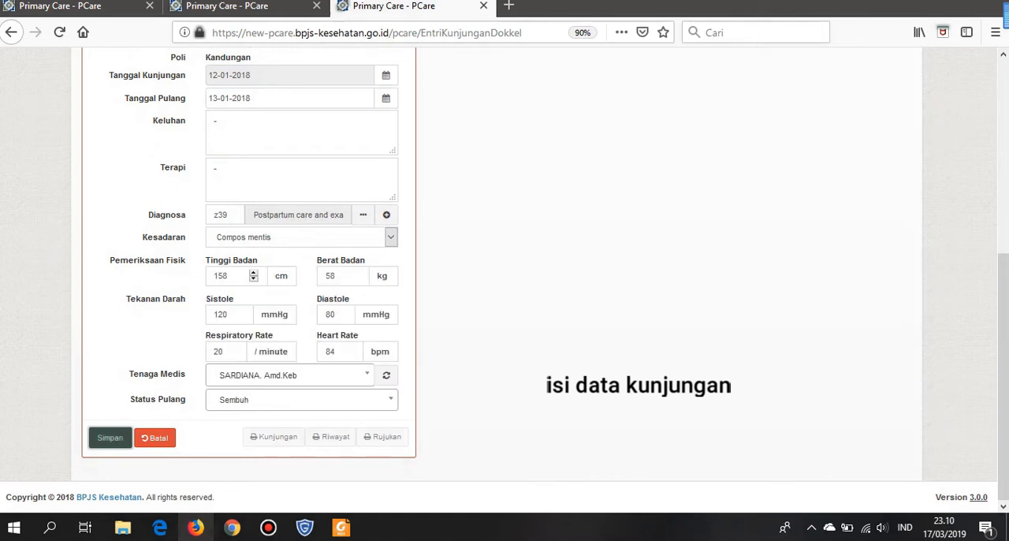
pyautogui.click(302, 400)
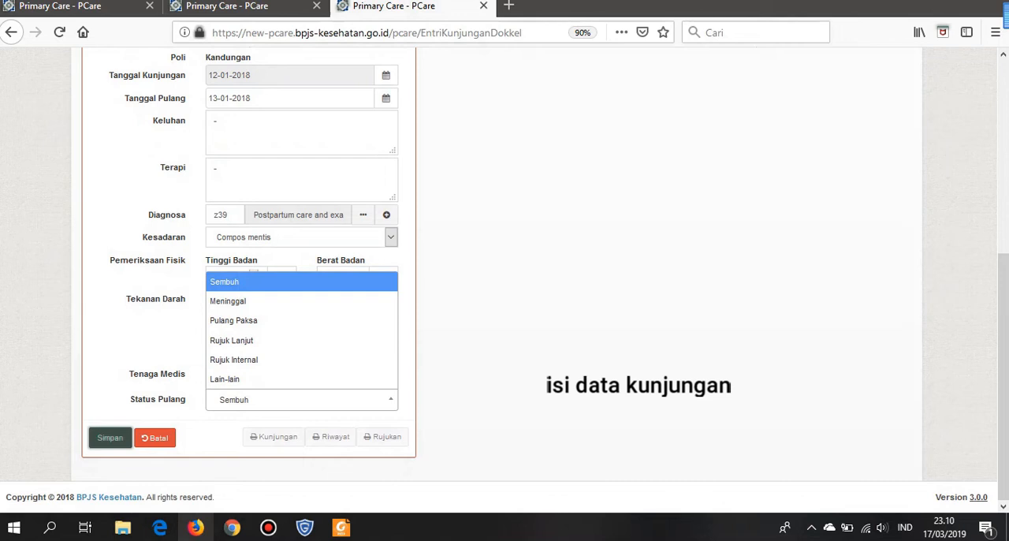
pyautogui.press('Return')
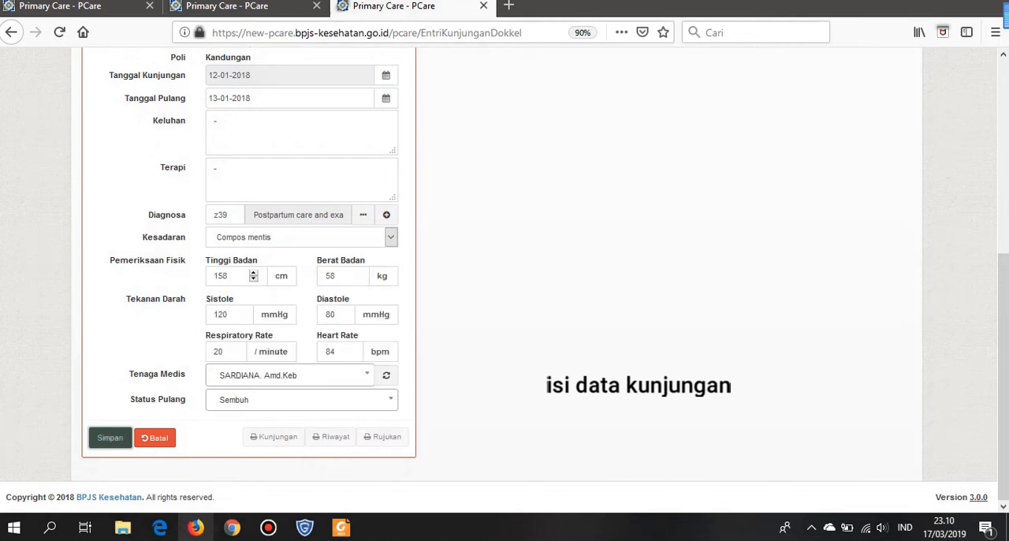
pyautogui.scroll(3, 504, 276)
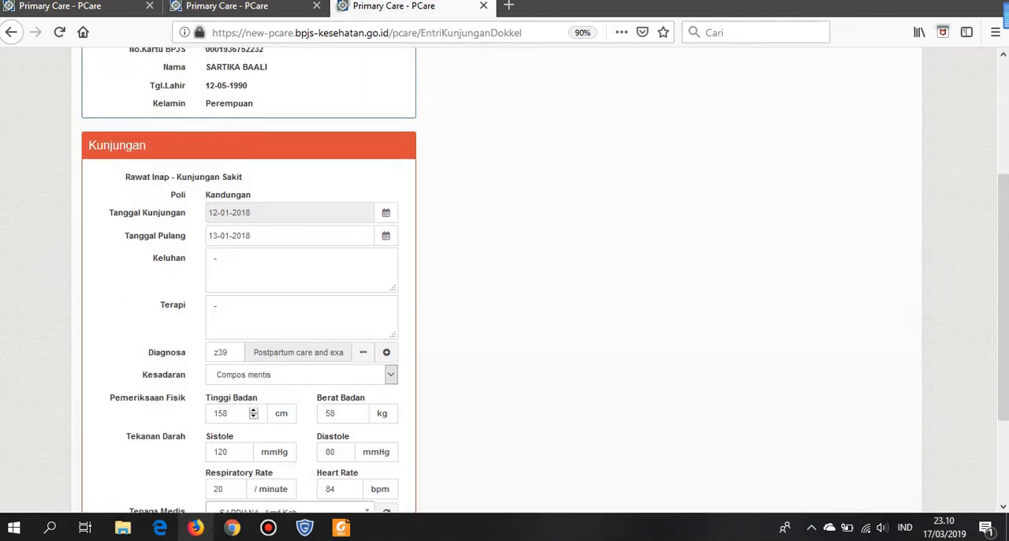
pyautogui.scroll(-3, 504, 280)
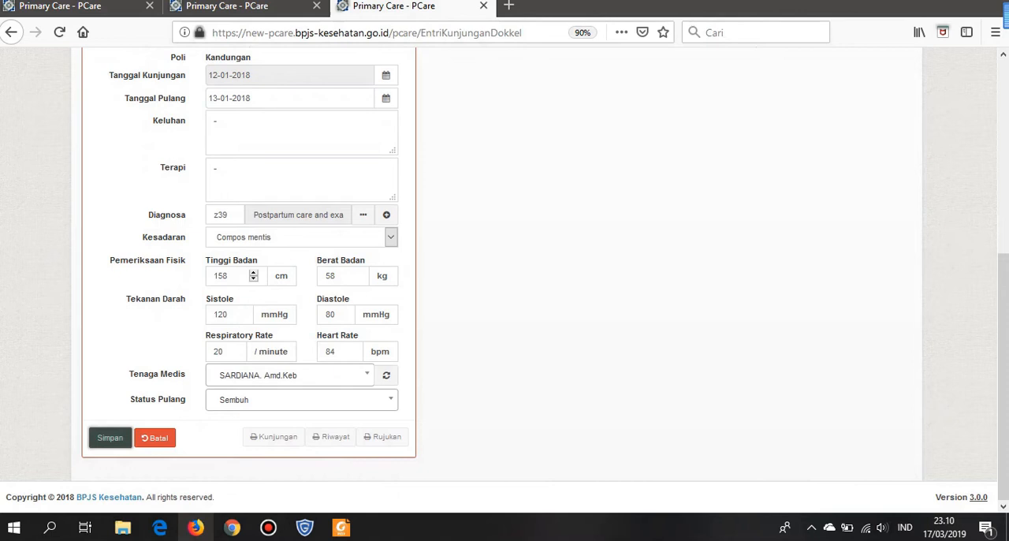
pyautogui.click(110, 438)
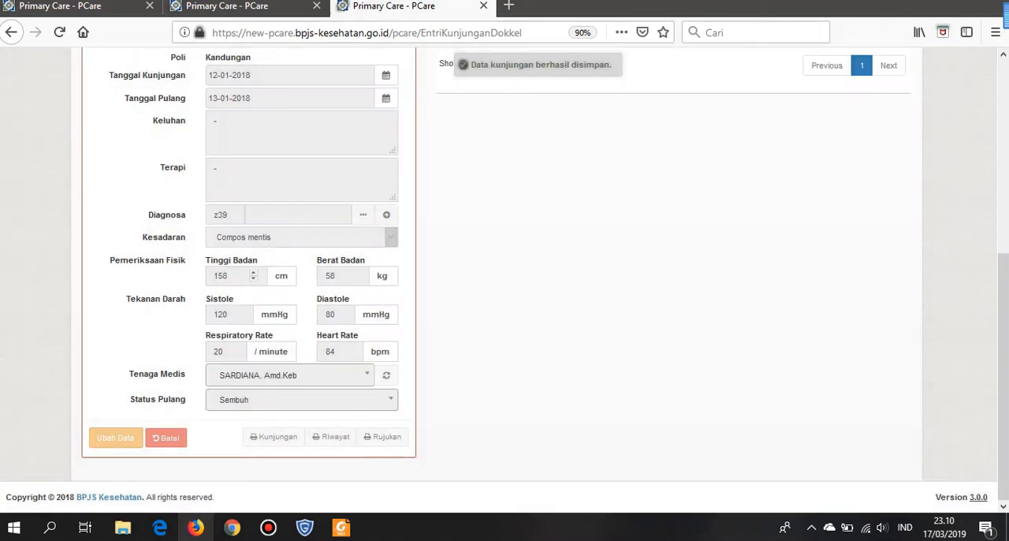
# - Add a new Tindakan to the visit, 02012 - Paket Persalinan per Vaginam normal (oleh Bidan), and save it
pyautogui.scroll(3, 505, 280)
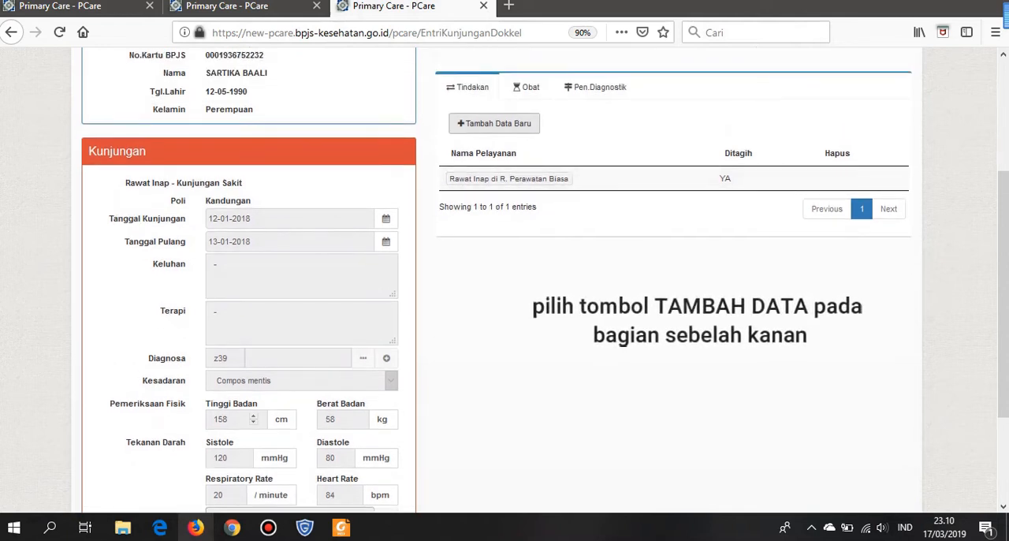
pyautogui.scroll(3, 505, 280)
pyautogui.scroll(-3, 504, 280)
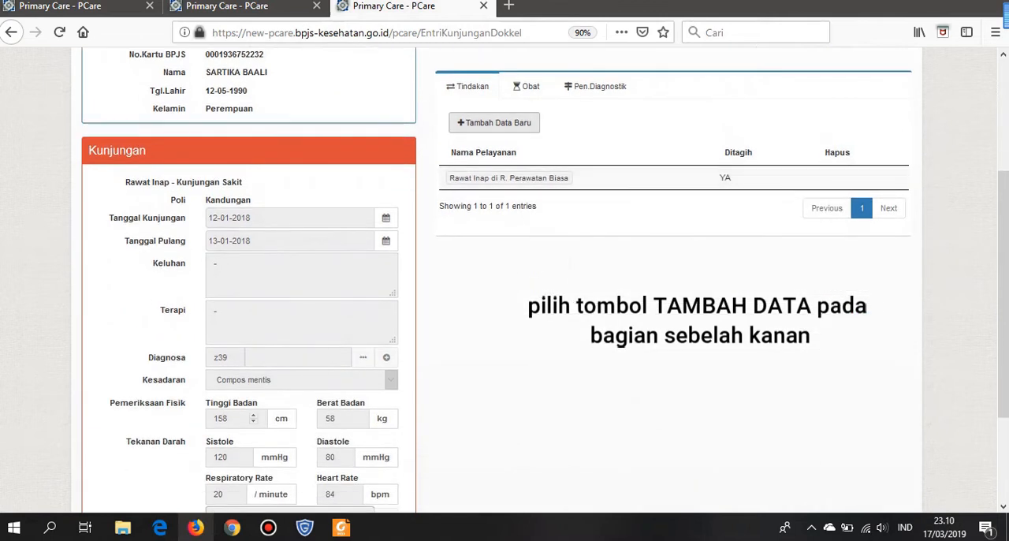
pyautogui.click(494, 122)
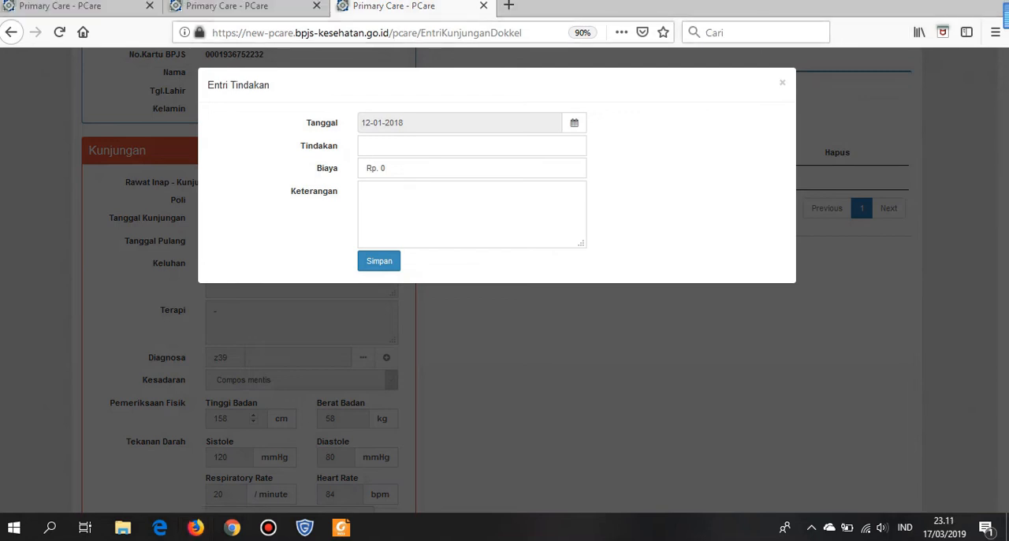
pyautogui.click(472, 146)
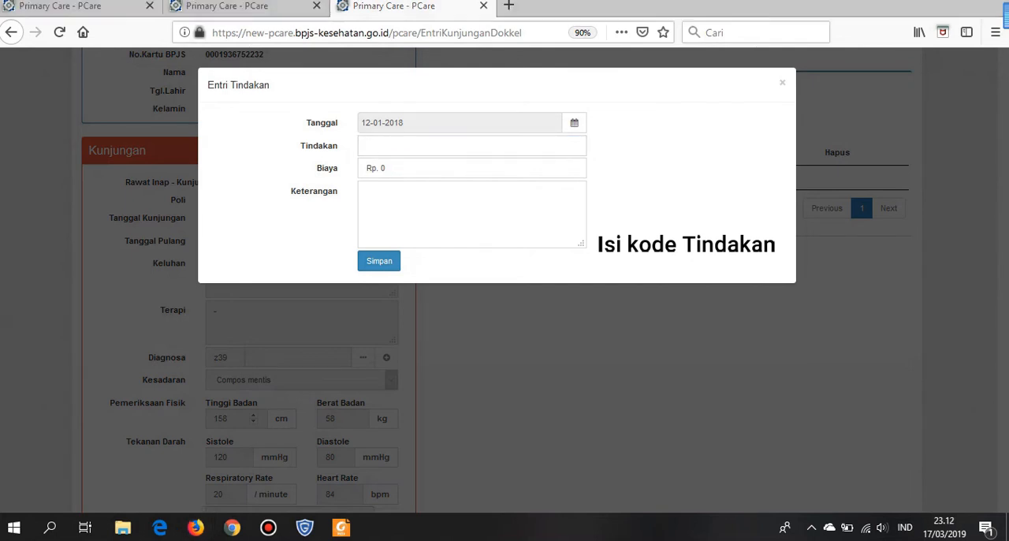
pyautogui.click(471, 146)
pyautogui.write('02')
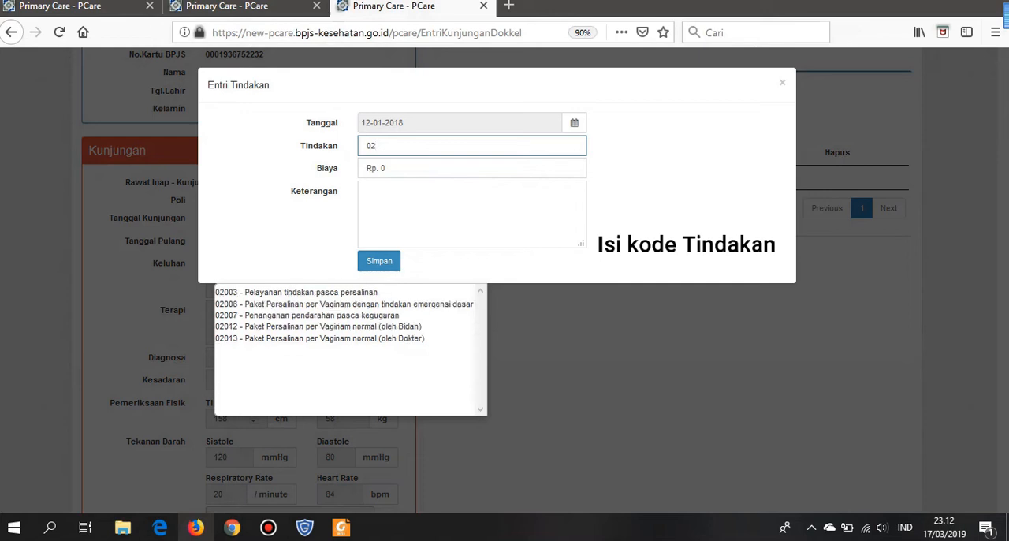
pyautogui.write('01')
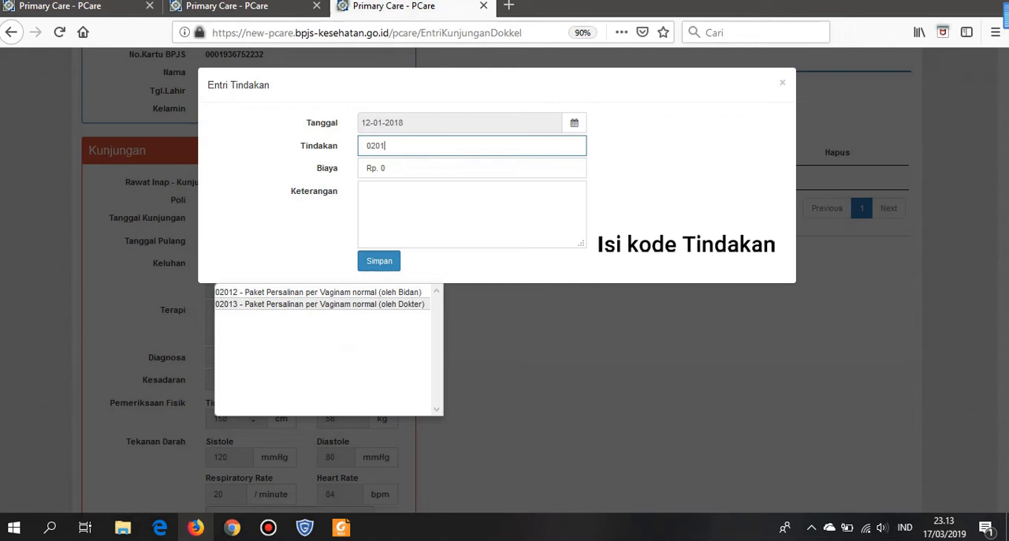
pyautogui.press('Return')
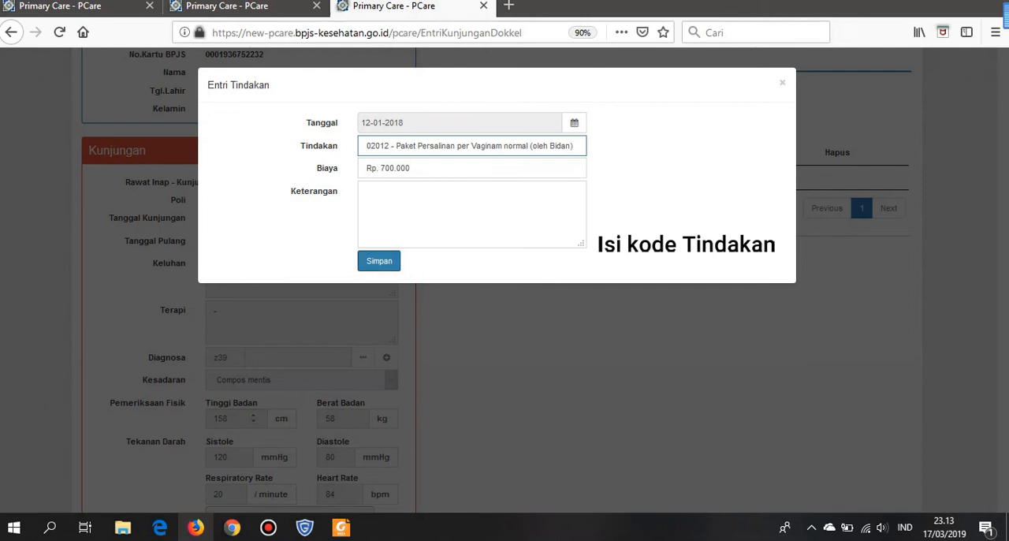
pyautogui.click(379, 260)
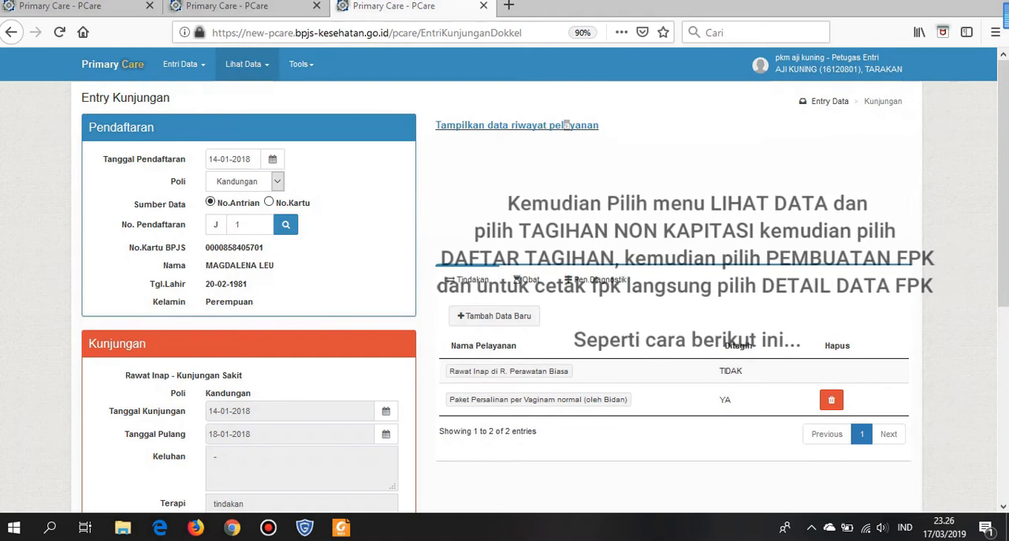
# - Open the Daftar Tagihan page for Tagihan Non Kapitasi
pyautogui.click(248, 64)
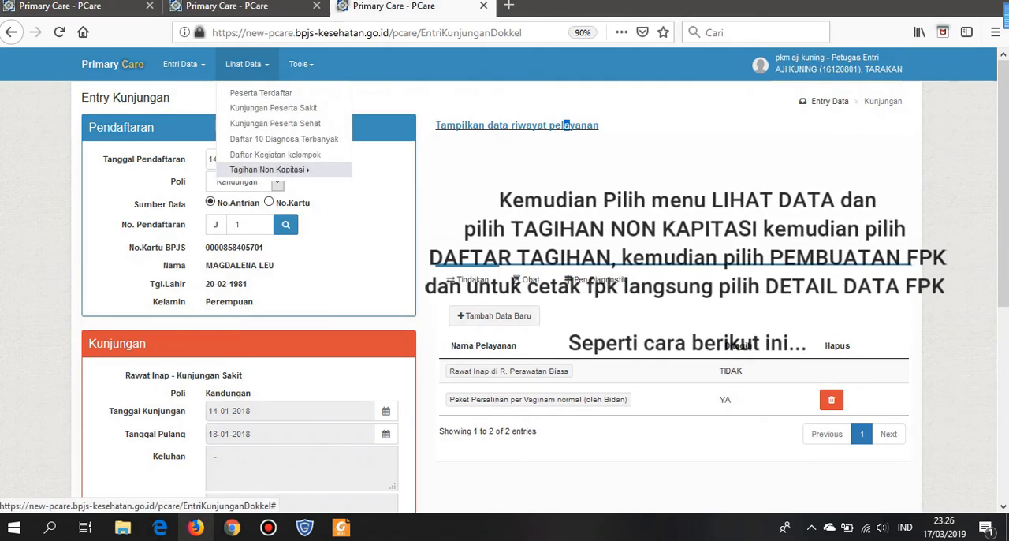
pyautogui.moveTo(268, 169)
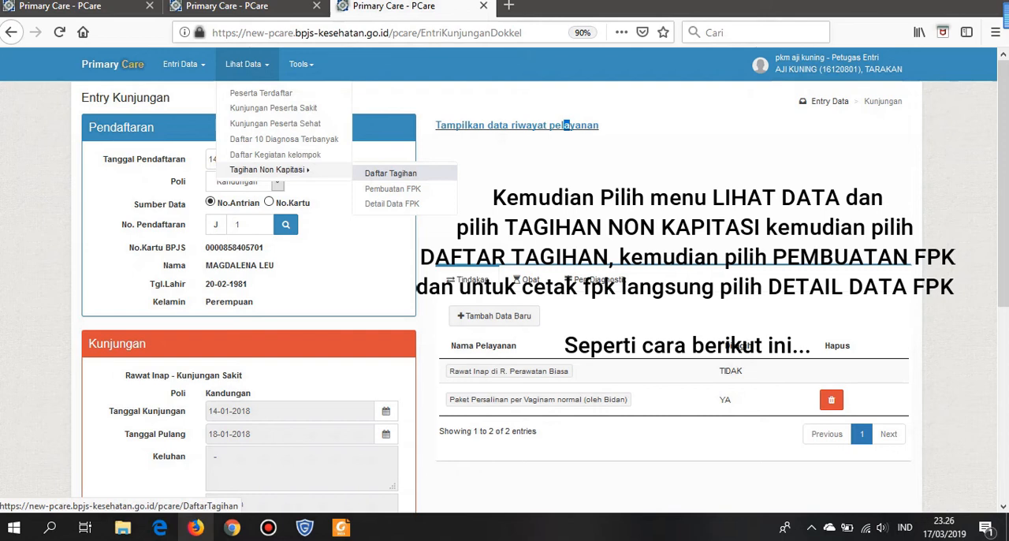
pyautogui.click(390, 173)
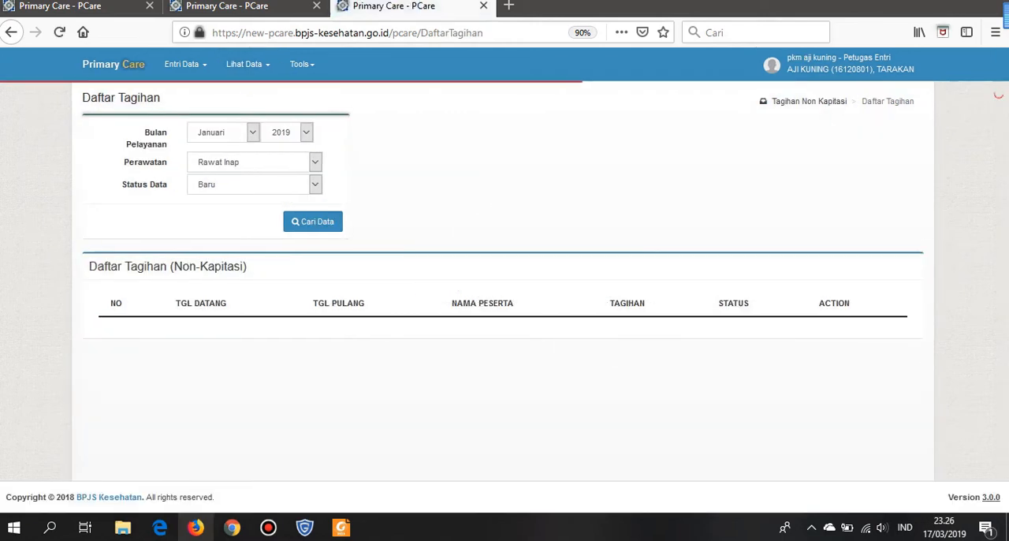
# - Search the Rawat Inap bills with status Baru for service month Januari 2018 and review the whole list
pyautogui.click(306, 133)
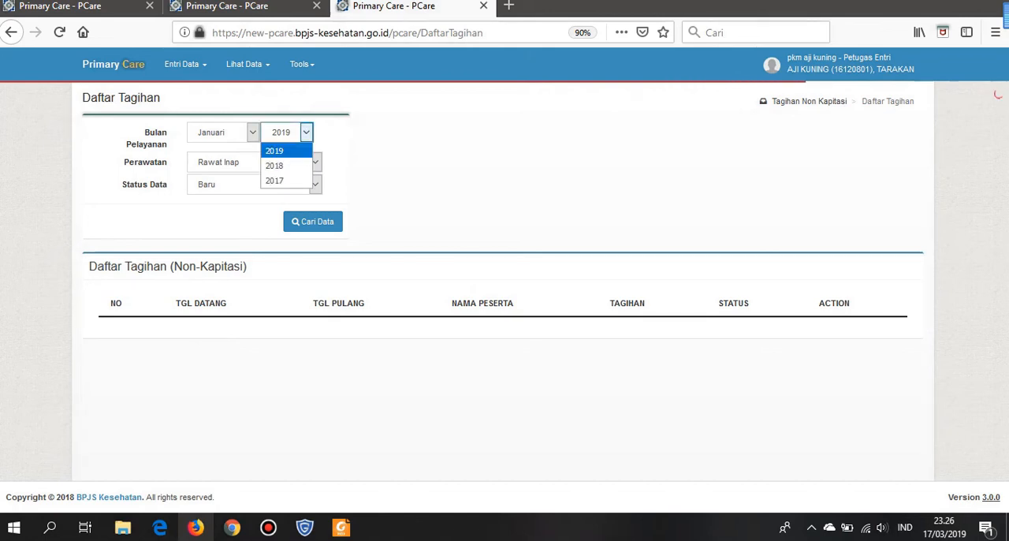
pyautogui.click(274, 166)
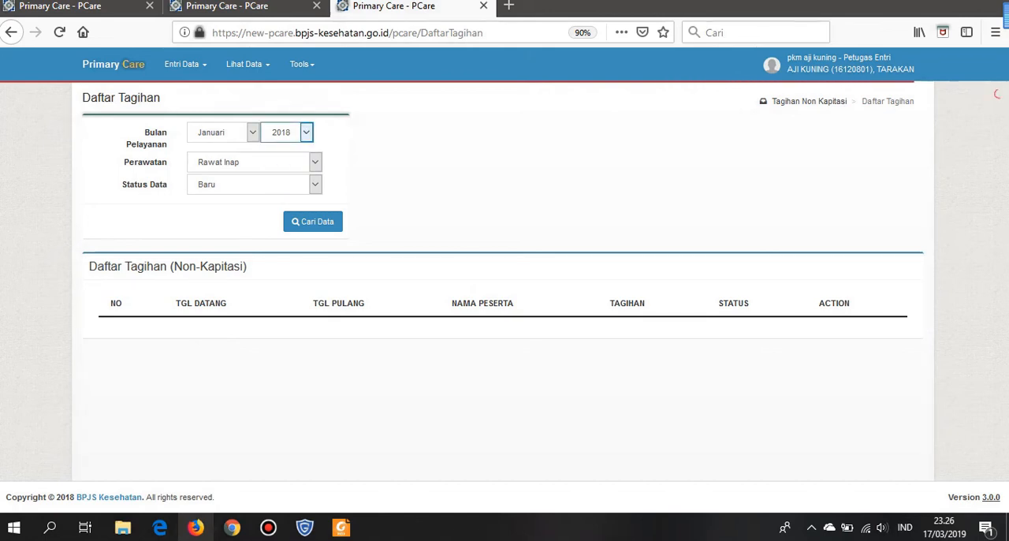
pyautogui.click(313, 221)
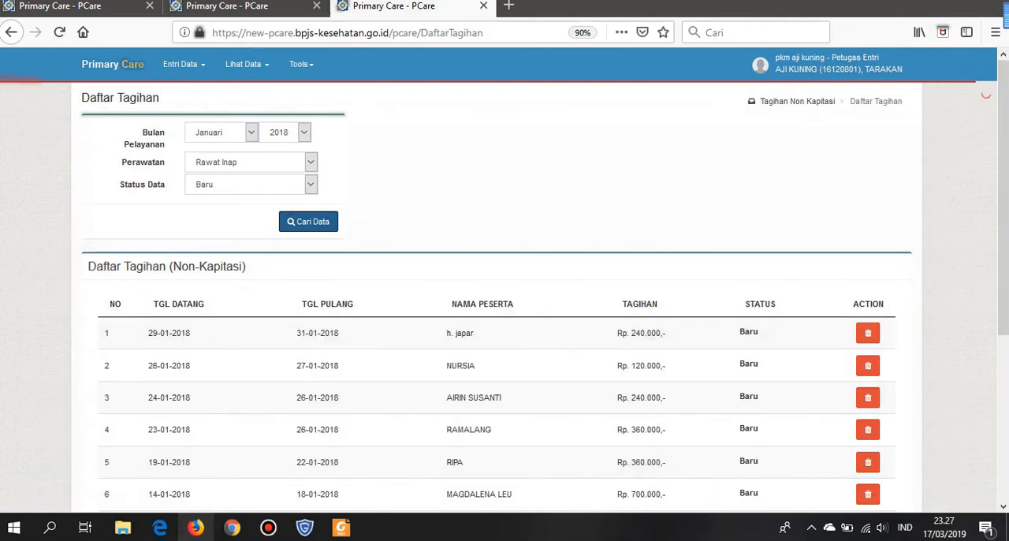
pyautogui.scroll(-2, 505, 282)
pyautogui.scroll(-4, 504, 282)
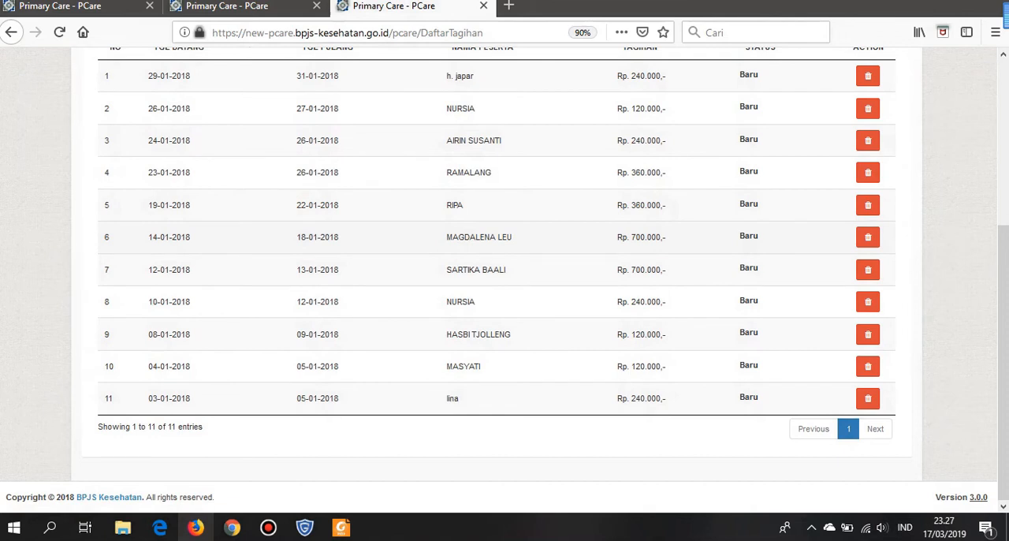
# - Examine the two Rp. 700.000 delivery bills with arrival dates 14-01-2018 and 12-01-2018 in the bill list
pyautogui.moveTo(102, 237); pyautogui.dragTo(759, 236)
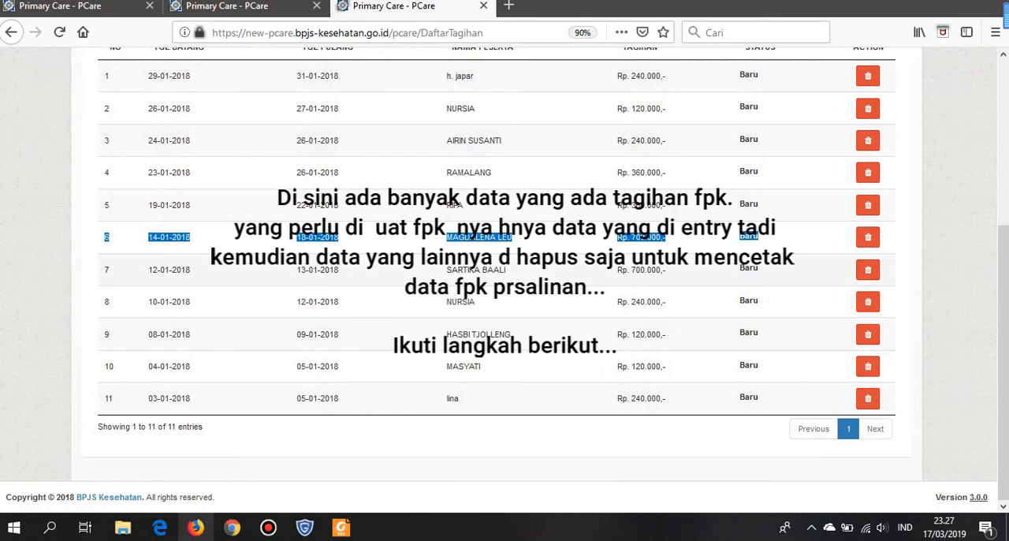
pyautogui.moveTo(104, 270); pyautogui.dragTo(758, 270)
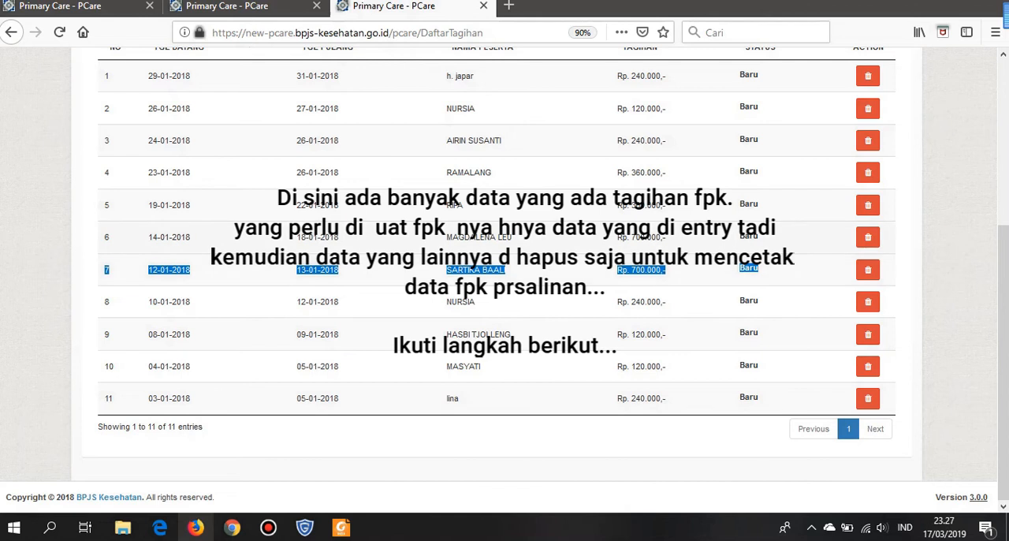
pyautogui.moveTo(103, 238); pyautogui.dragTo(760, 269)
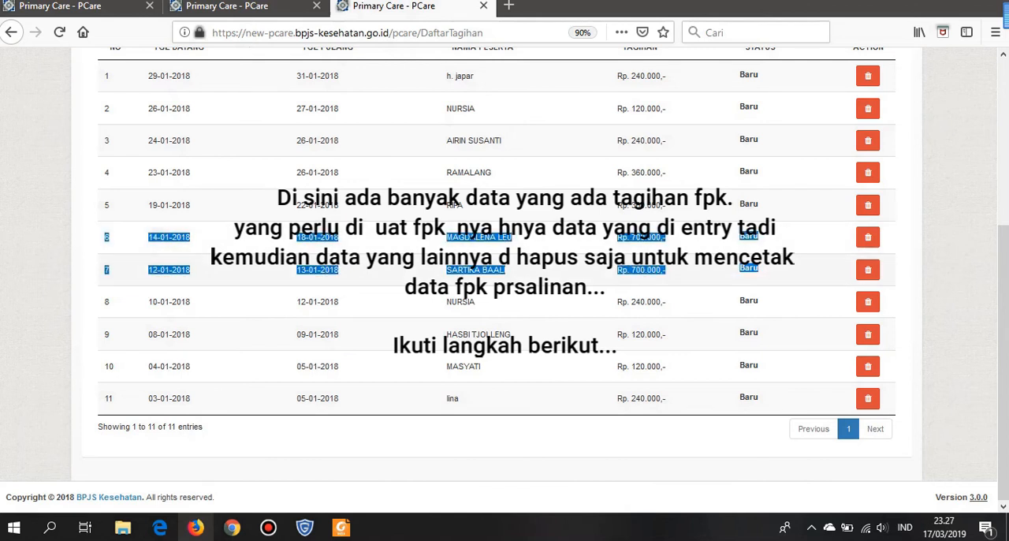
pyautogui.click(710, 333)
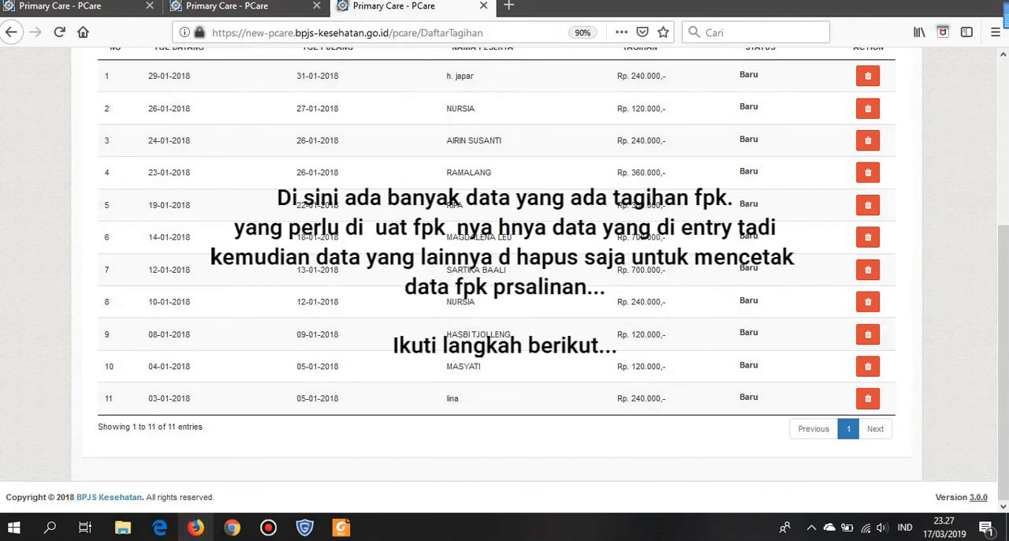
# - Delete the five bills with arrival dates 29-01-2018, 26-01-2018, 24-01-2018, 23-01-2018 and 19-01-2018, confirming each deletion
pyautogui.scroll(2, 505, 275)
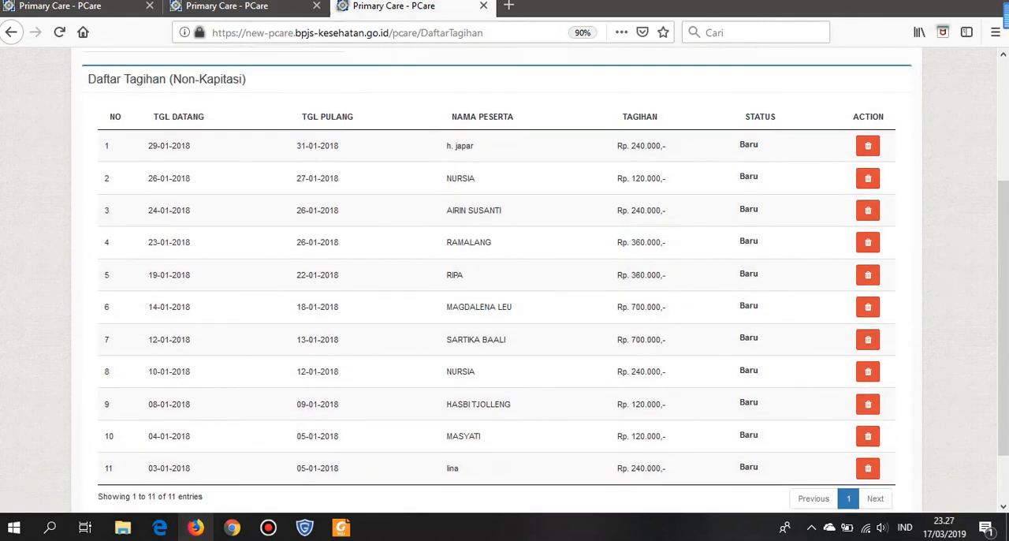
pyautogui.click(868, 147)
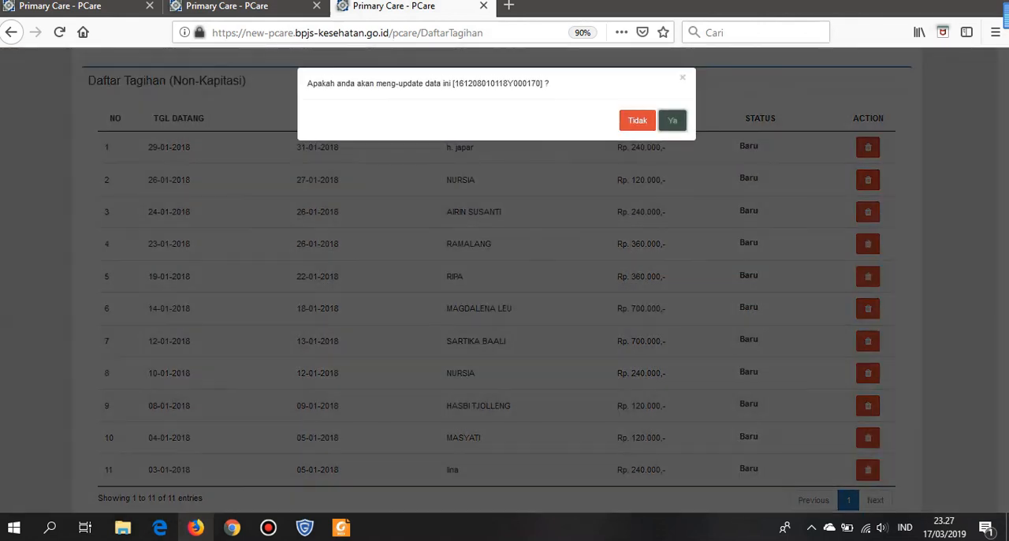
pyautogui.click(673, 120)
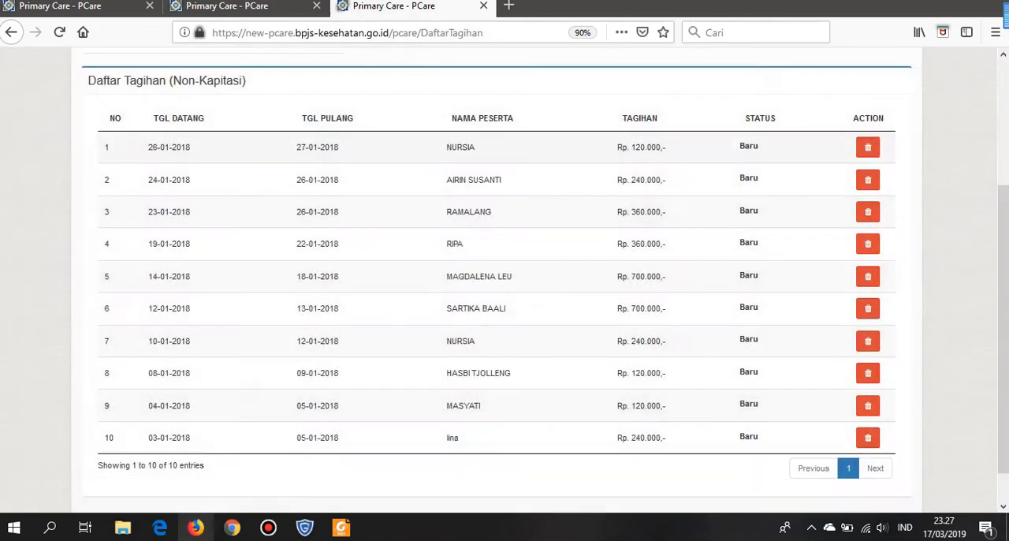
pyautogui.click(868, 147)
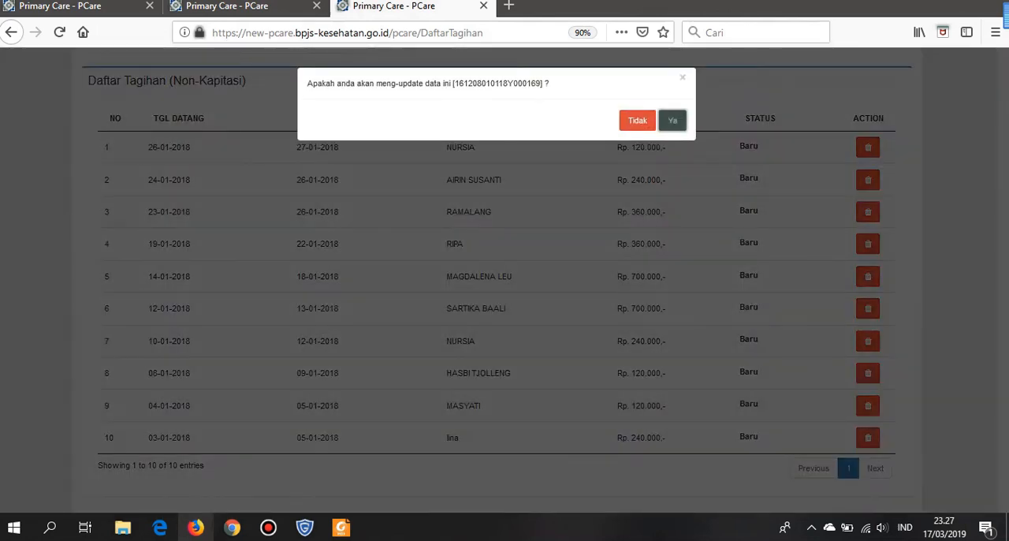
pyautogui.click(673, 119)
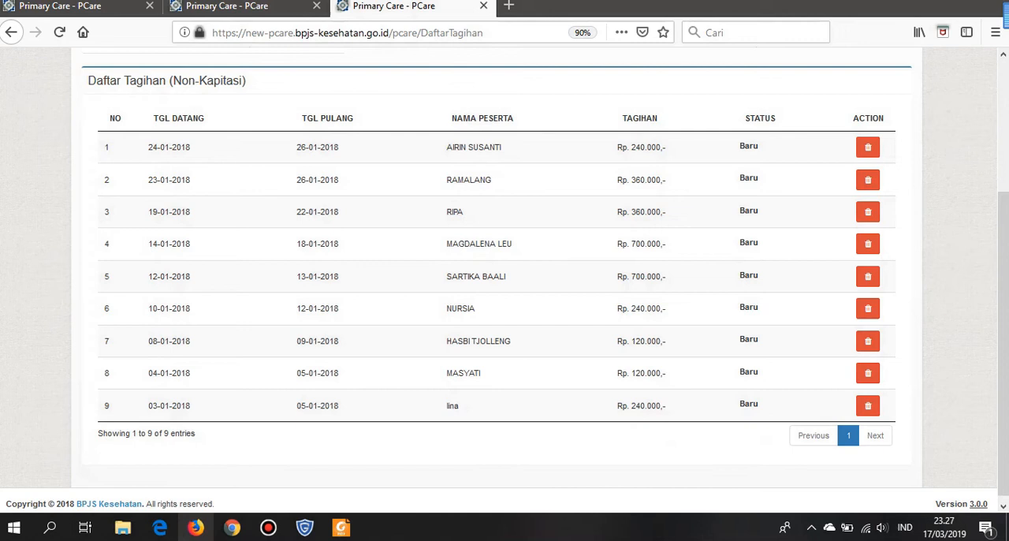
pyautogui.click(868, 146)
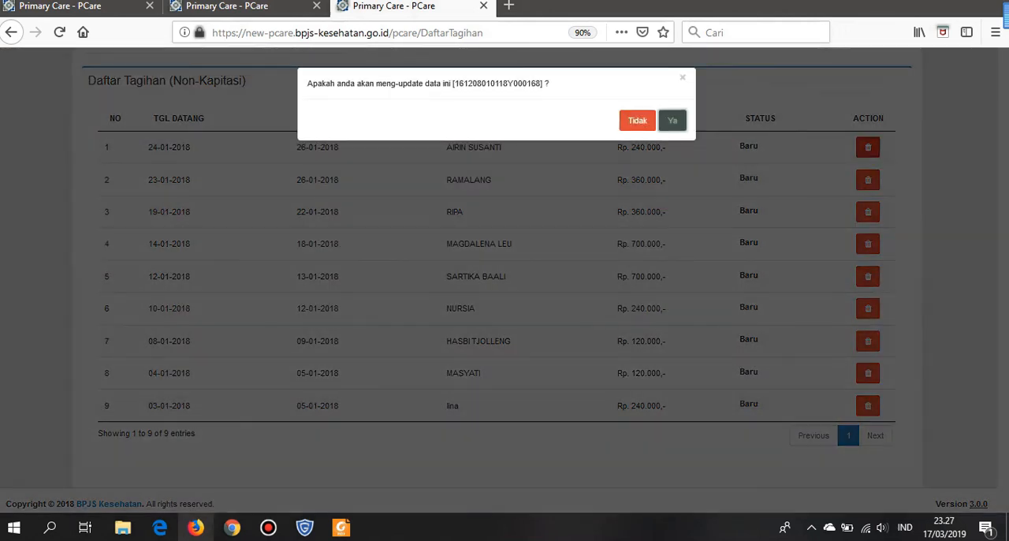
pyautogui.click(673, 120)
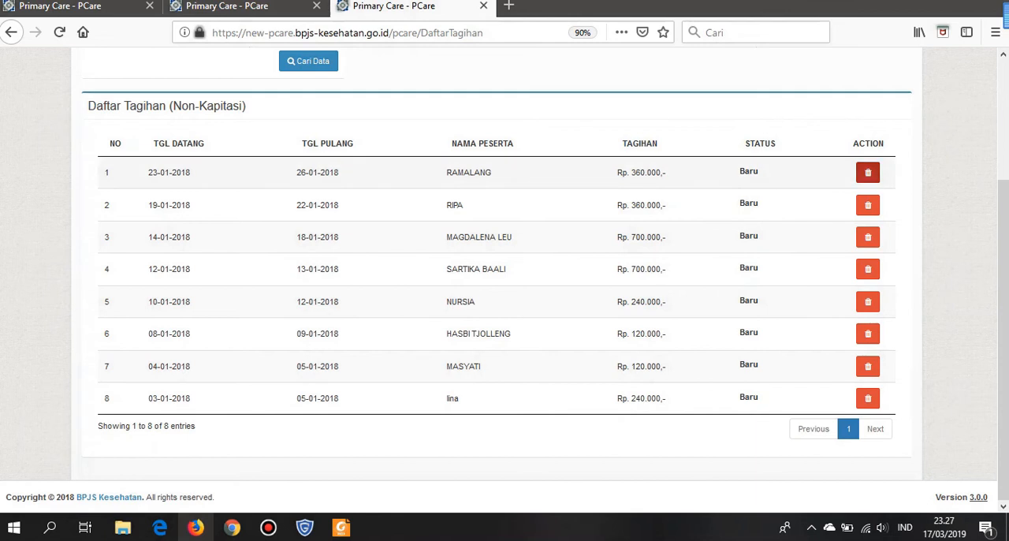
pyautogui.click(868, 171)
pyautogui.click(673, 120)
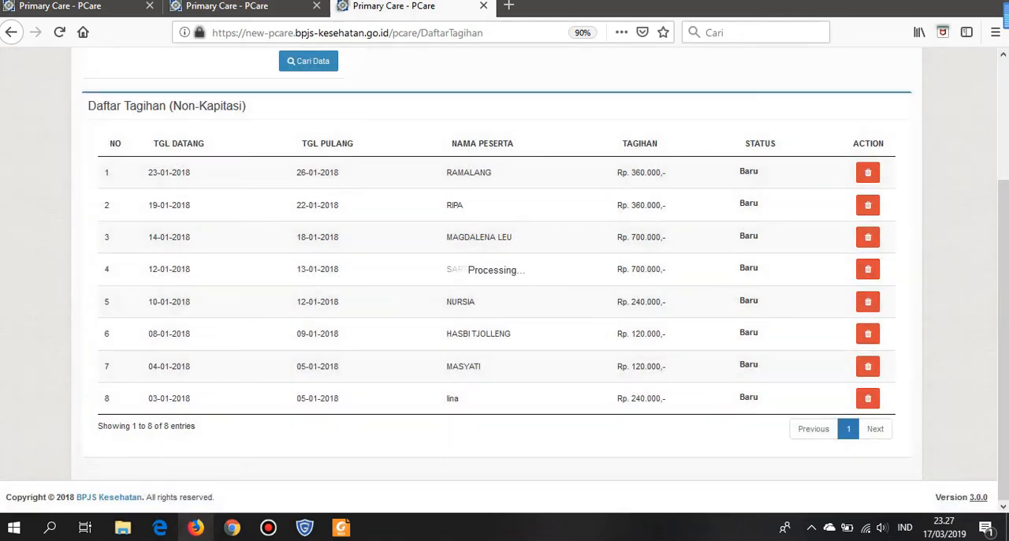
pyautogui.click(868, 205)
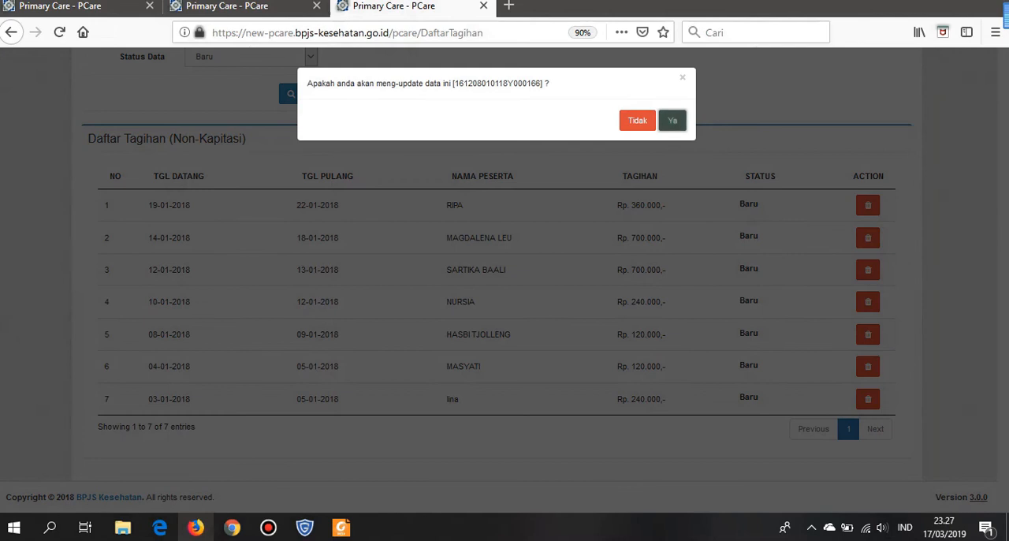
pyautogui.click(672, 120)
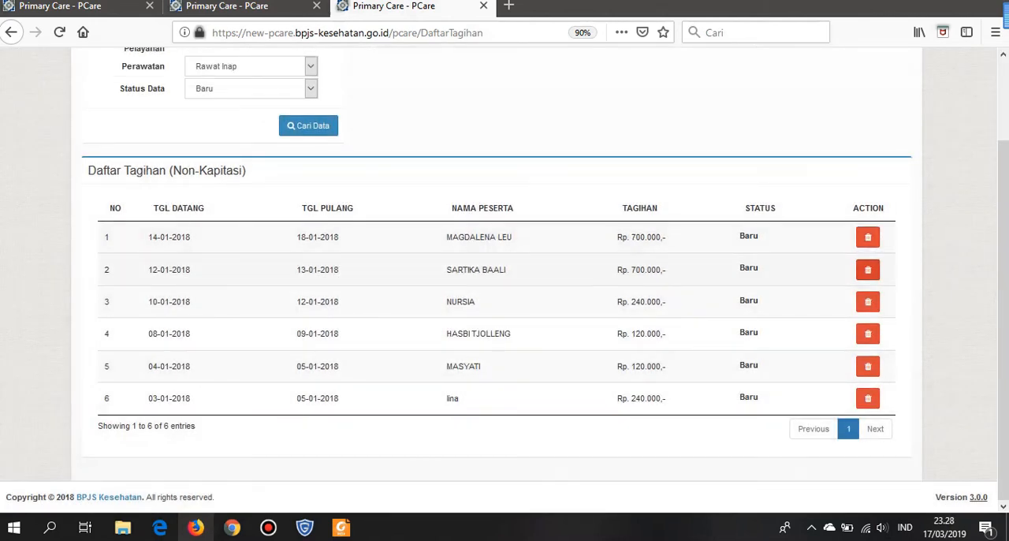
# - Delete the four bills with arrival dates 10-01-2018, 08-01-2018, 04-01-2018 and 03-01-2018, confirming each deletion
pyautogui.click(868, 301)
pyautogui.click(672, 120)
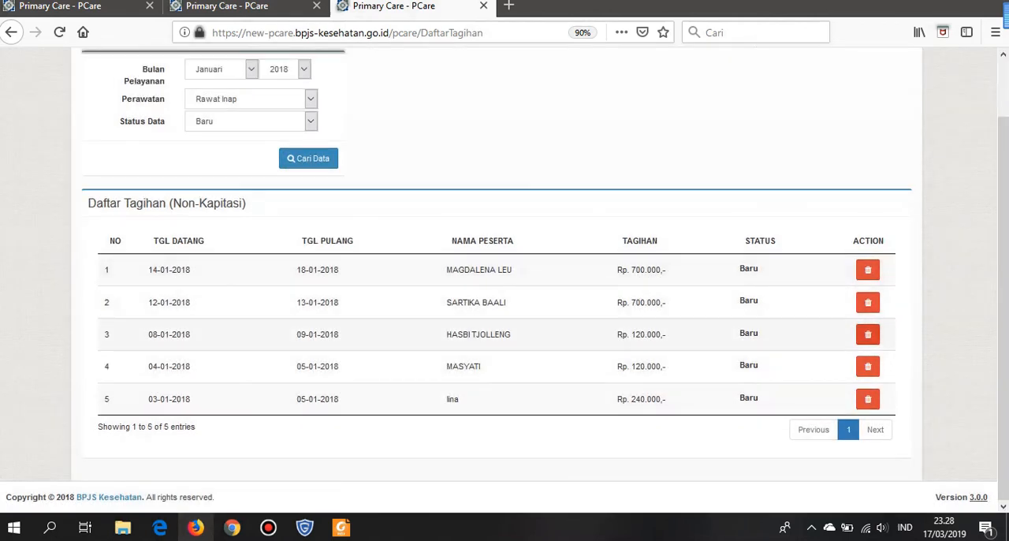
pyautogui.click(868, 334)
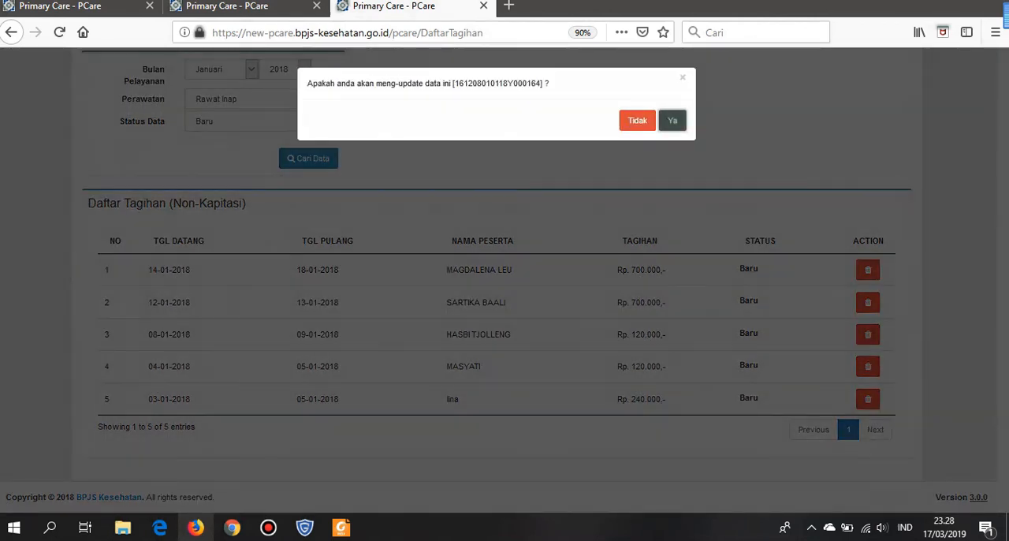
pyautogui.click(673, 119)
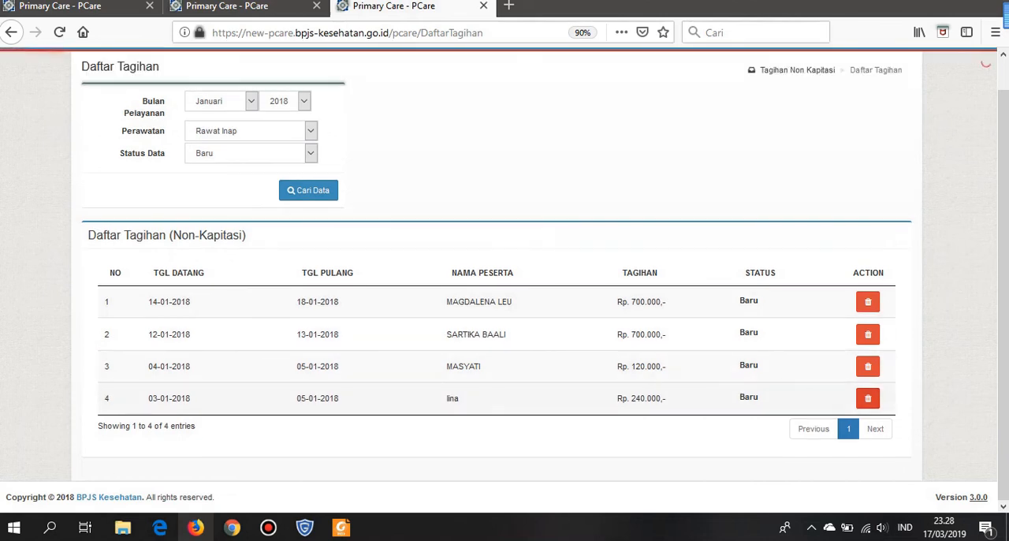
pyautogui.click(868, 366)
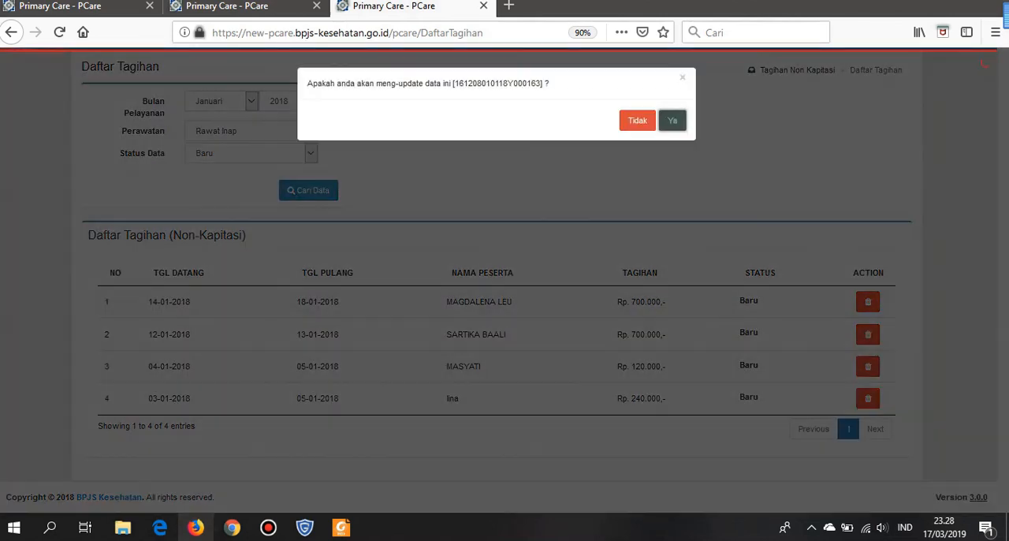
pyautogui.click(673, 120)
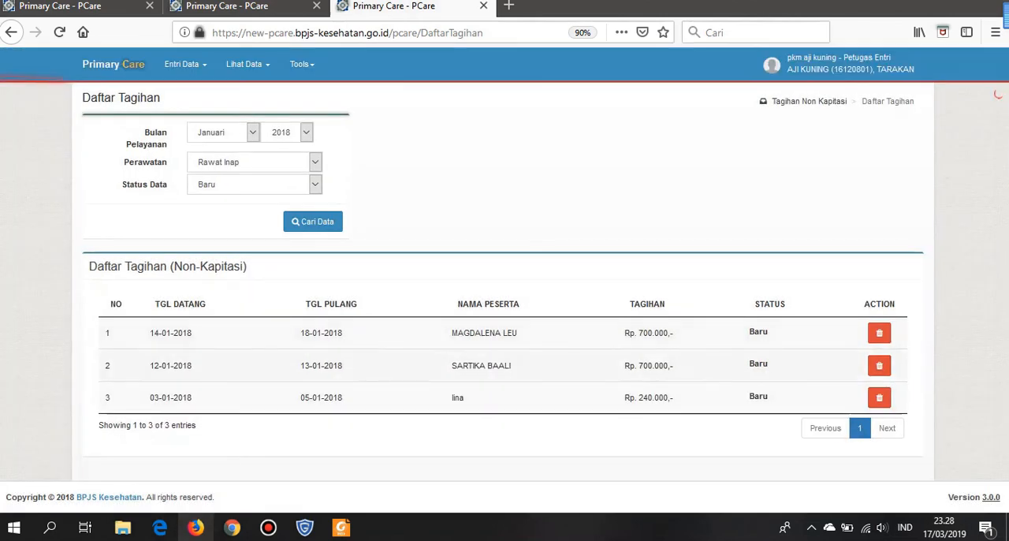
pyautogui.click(880, 397)
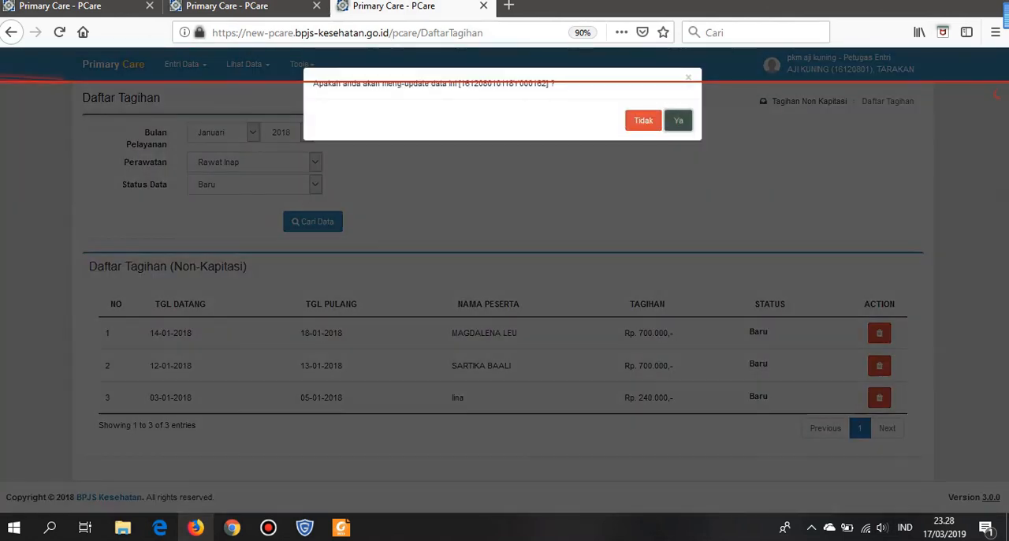
pyautogui.click(678, 120)
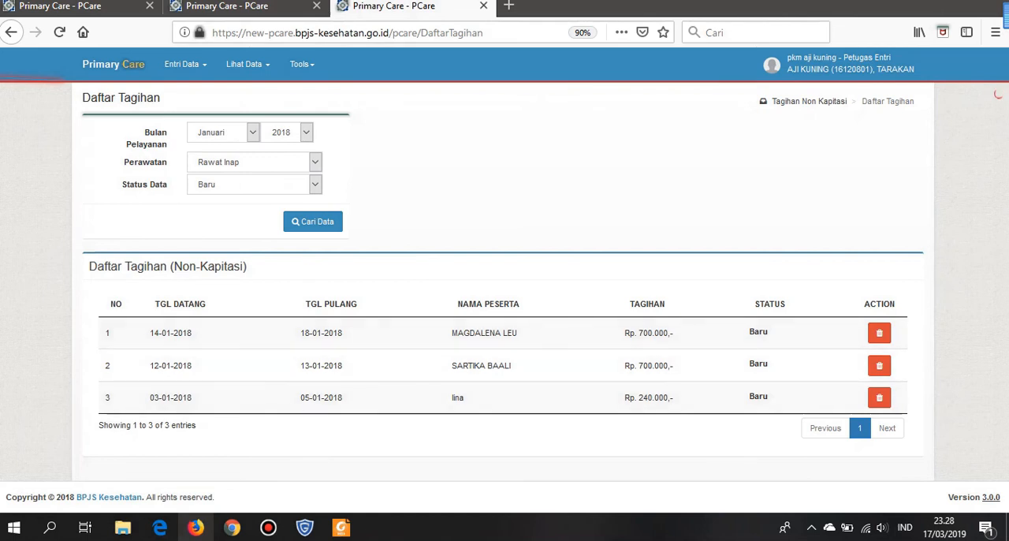
pyautogui.click(879, 398)
pyautogui.click(679, 120)
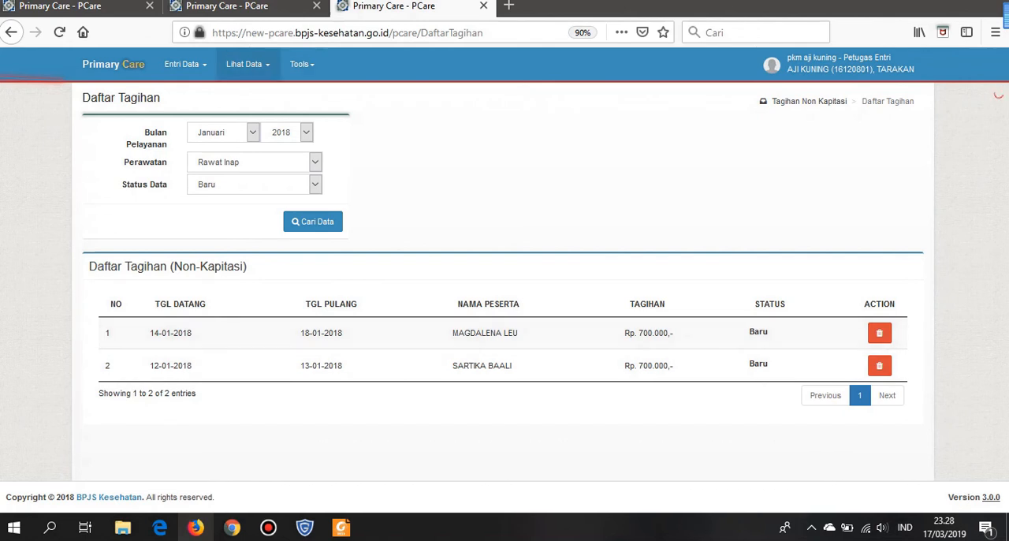
# - Open the Pembuatan FPK page for Tagihan Non Kapitasi and search the Rawat Inap bills for Januari 2018
pyautogui.click(247, 64)
pyautogui.moveTo(268, 169)
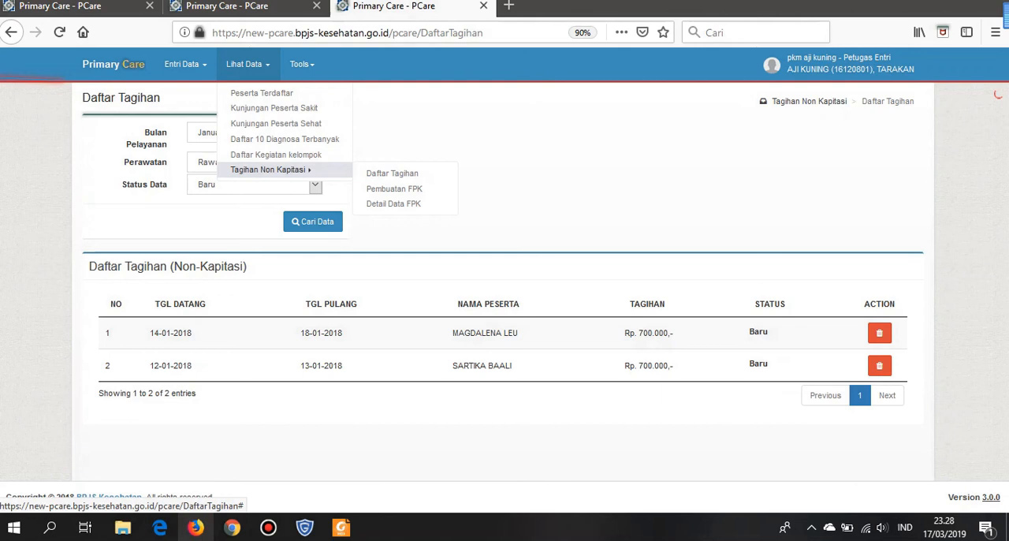
pyautogui.click(394, 188)
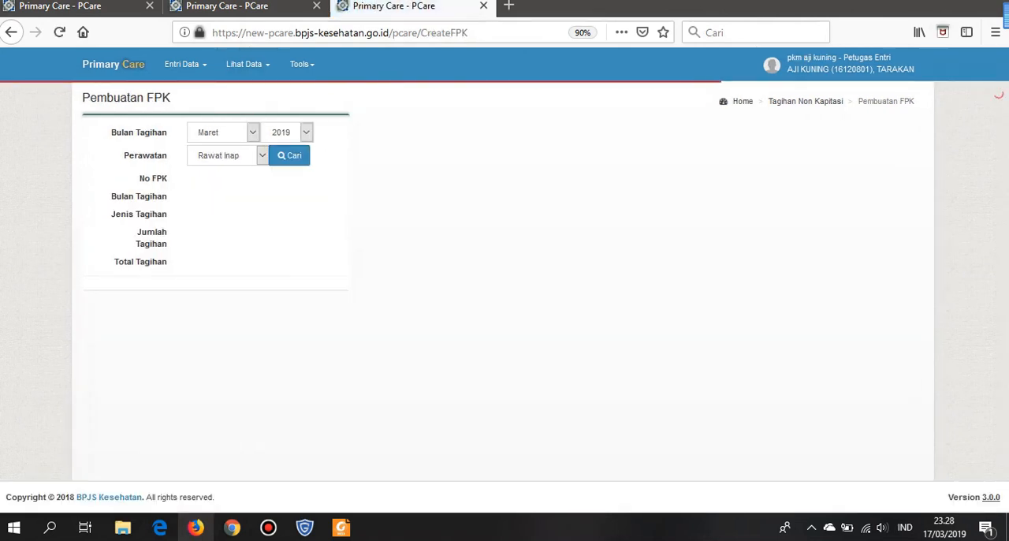
pyautogui.click(228, 132)
pyautogui.click(213, 150)
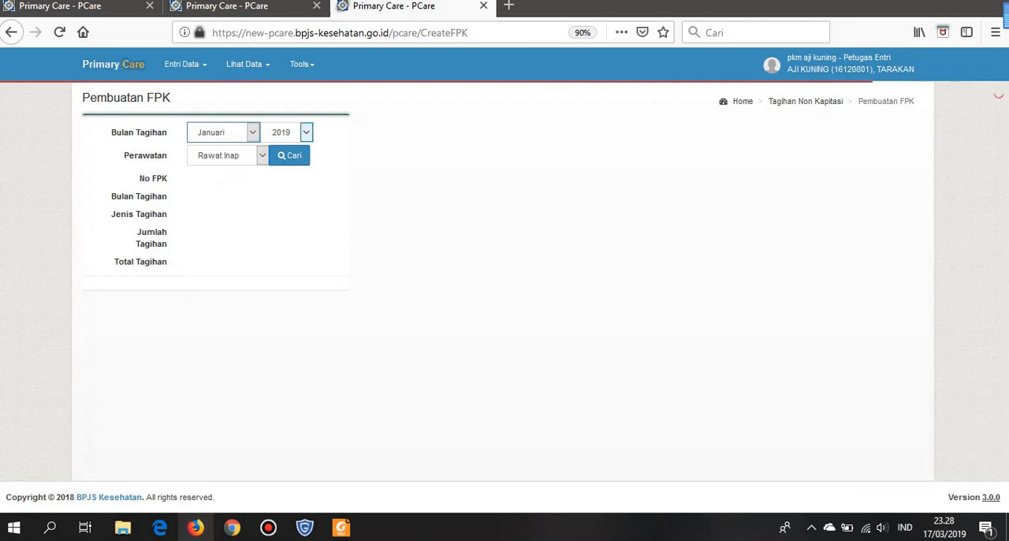
pyautogui.click(306, 133)
pyautogui.click(275, 165)
pyautogui.click(289, 156)
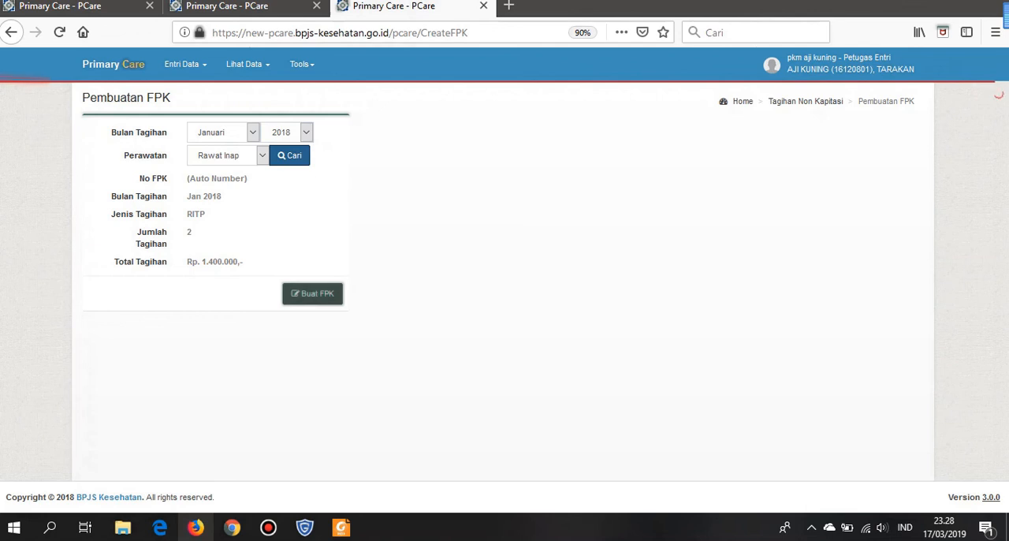
# - Create the FPK for the found bills and download its printout as CreatePDF_4.pdf
pyautogui.click(312, 293)
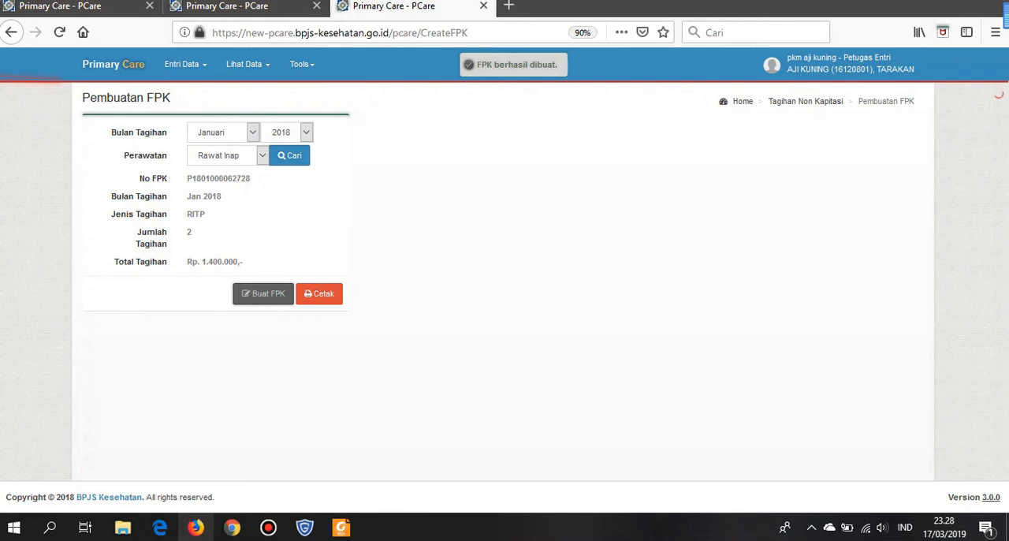
pyautogui.click(319, 293)
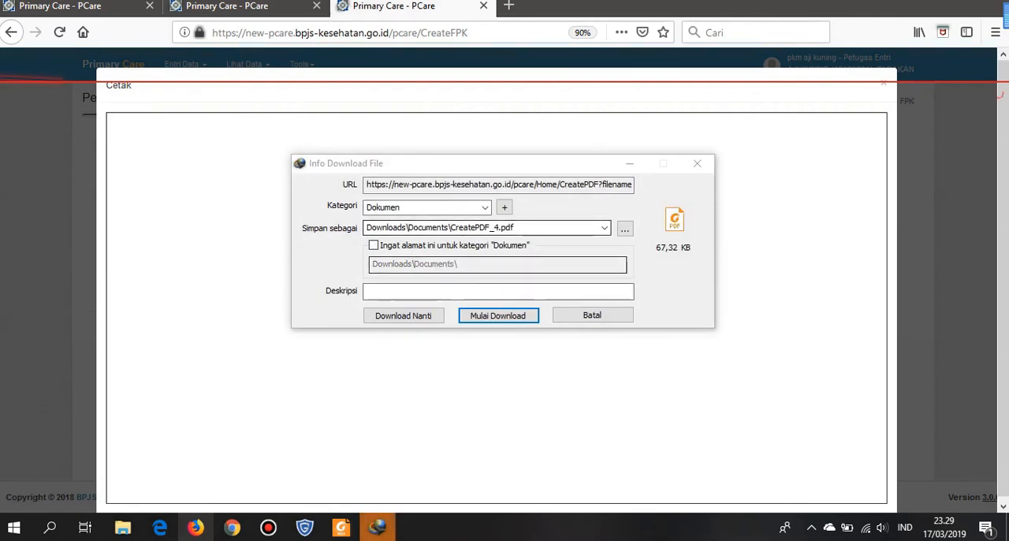
pyautogui.click(498, 316)
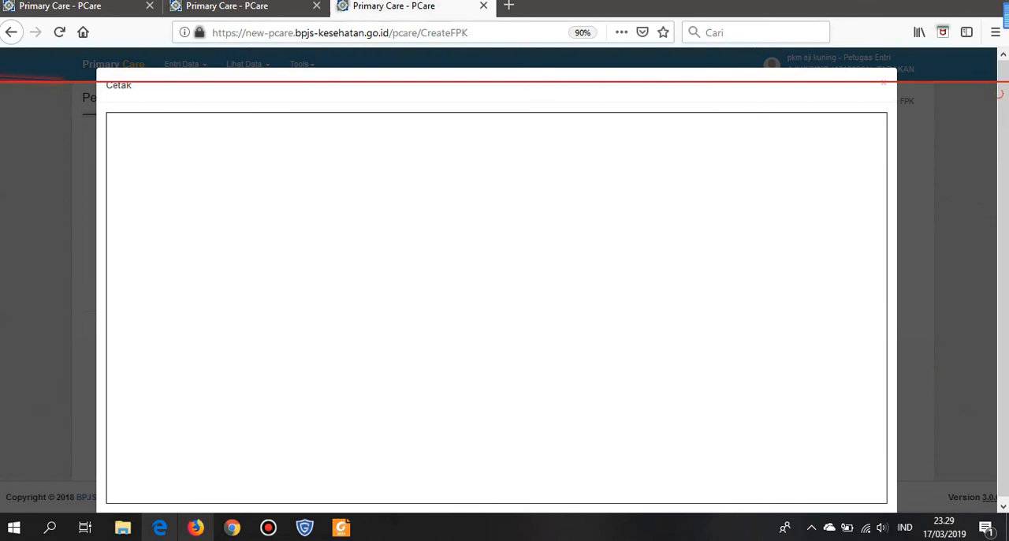
# - Switch to File Explorer, open CreatePDF_4 from Downloads\Documents, and review the claim form enlarged to 98.16%
pyautogui.moveTo(122, 527)
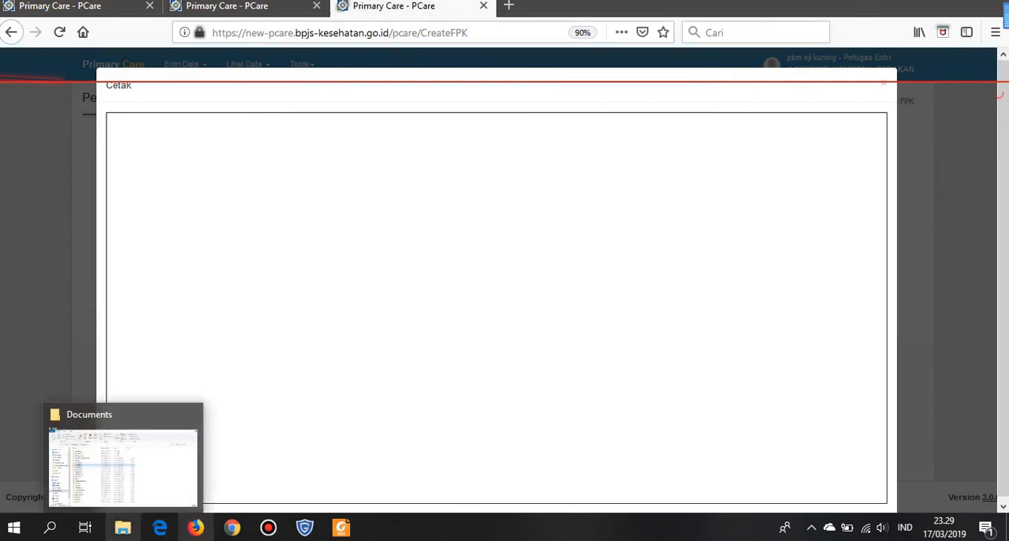
pyautogui.click(122, 527)
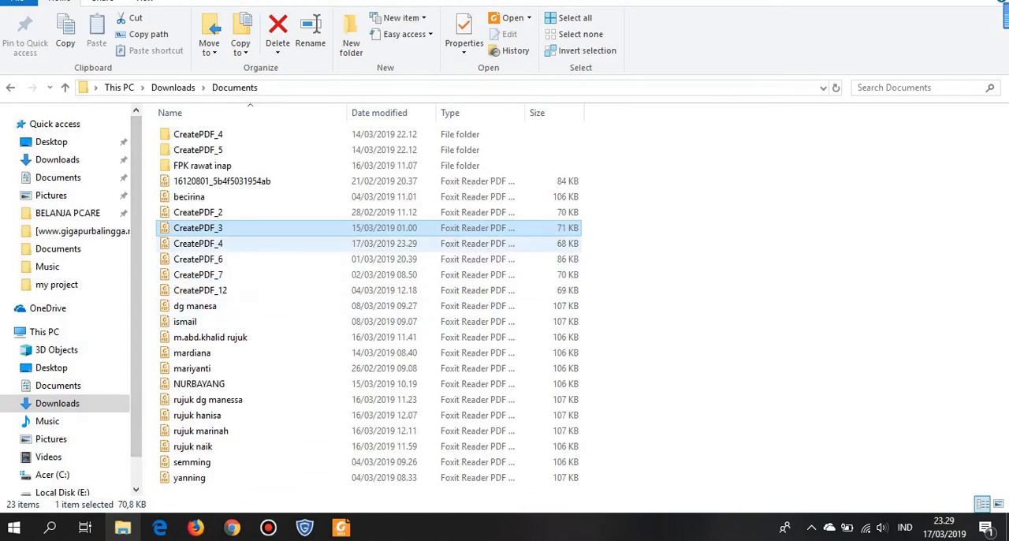
pyautogui.doubleClick(198, 243)
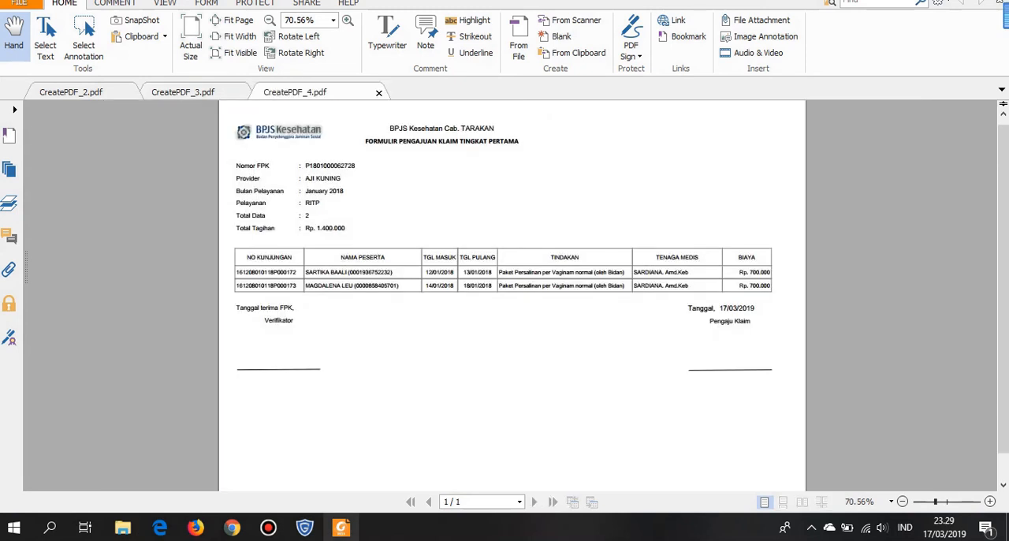
pyautogui.click(990, 501)
pyautogui.click(991, 501)
pyautogui.click(991, 501)
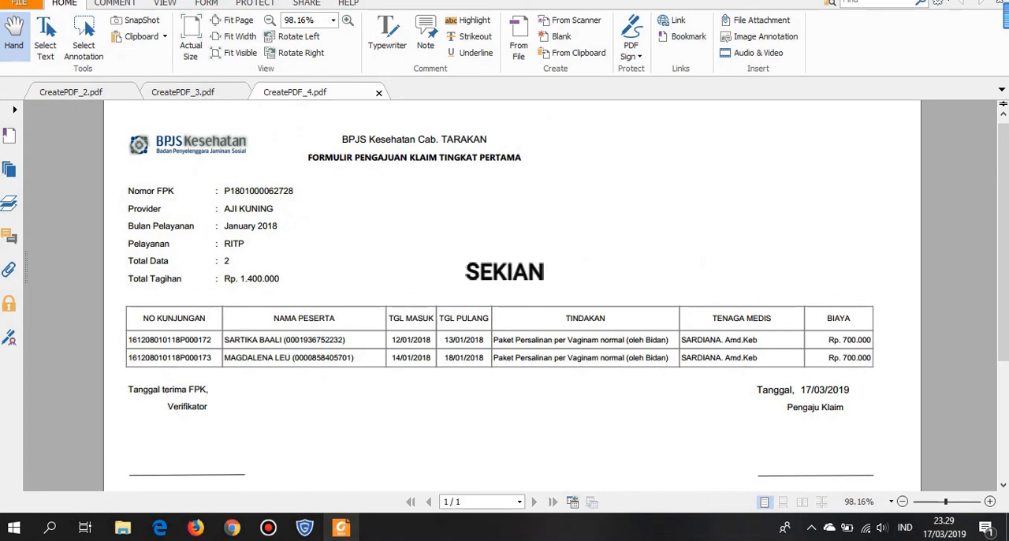
pyautogui.scroll(-4, 512, 295)
pyautogui.scroll(4, 512, 294)
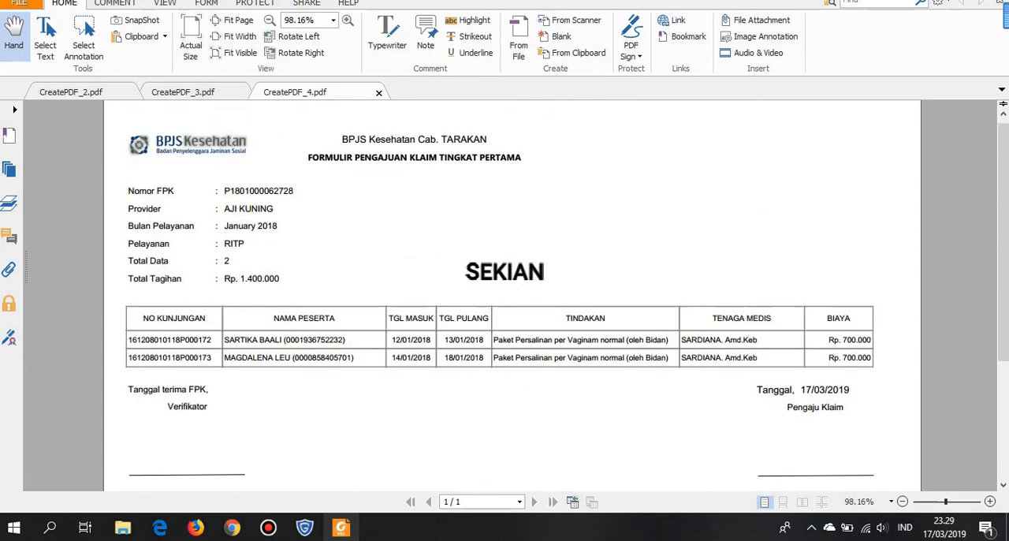